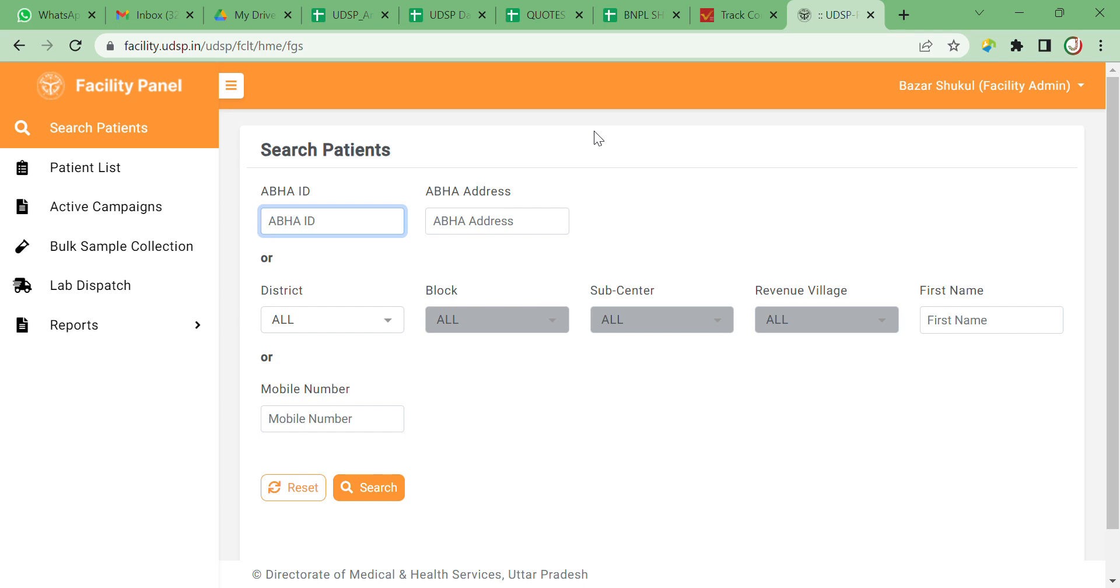
- Search for the patient by mobile number and bring up the matching record
left_click(333, 428)
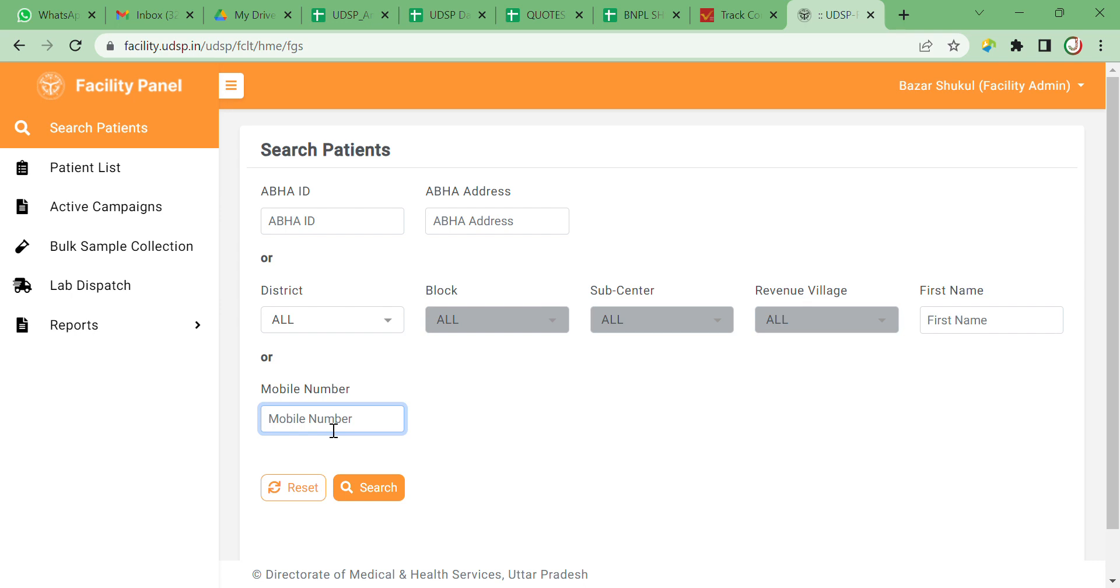
key("ctrl+v")
left_click(382, 491)
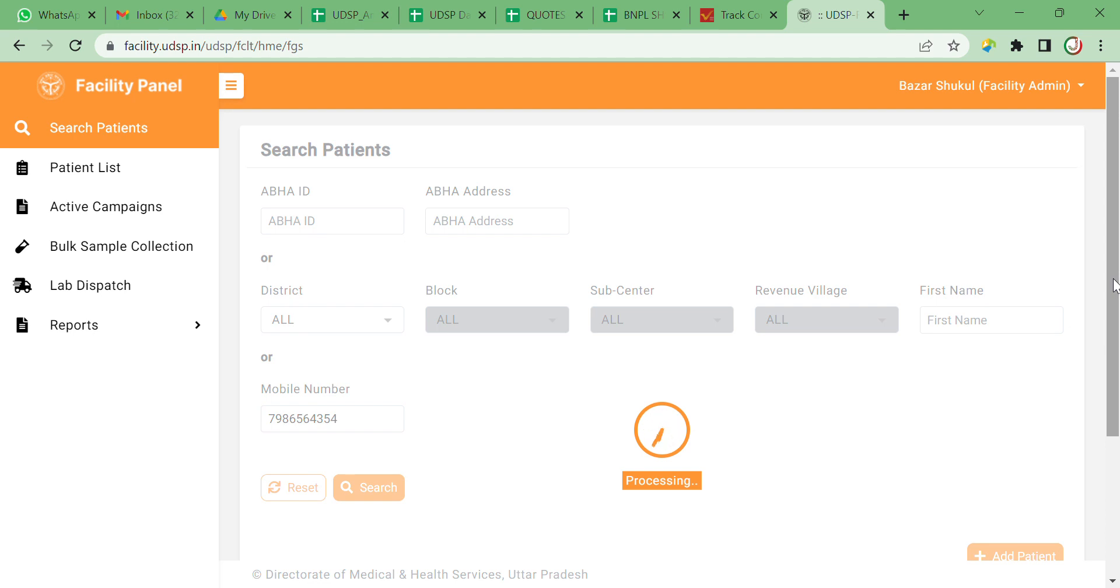
left_click_drag(1115, 286, 1115, 464)
mouse_move(642, 449)
left_mouse_down()
mouse_move(840, 449)
mouse_move(575, 447)
mouse_move(828, 442)
mouse_move(638, 450)
left_mouse_up()
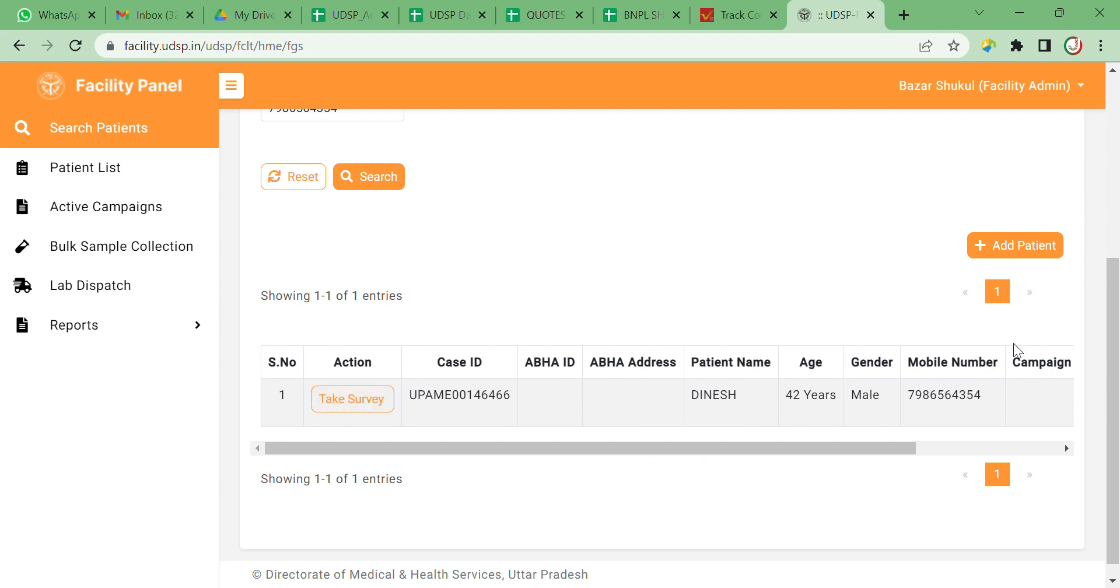
- Start the Perennial Campaign survey for the patient found in the search results
scroll(1111, 365, "up", 1)
mouse_move(1111, 365)
left_mouse_down()
mouse_move(1109, 331)
mouse_move(1111, 352)
left_mouse_up()
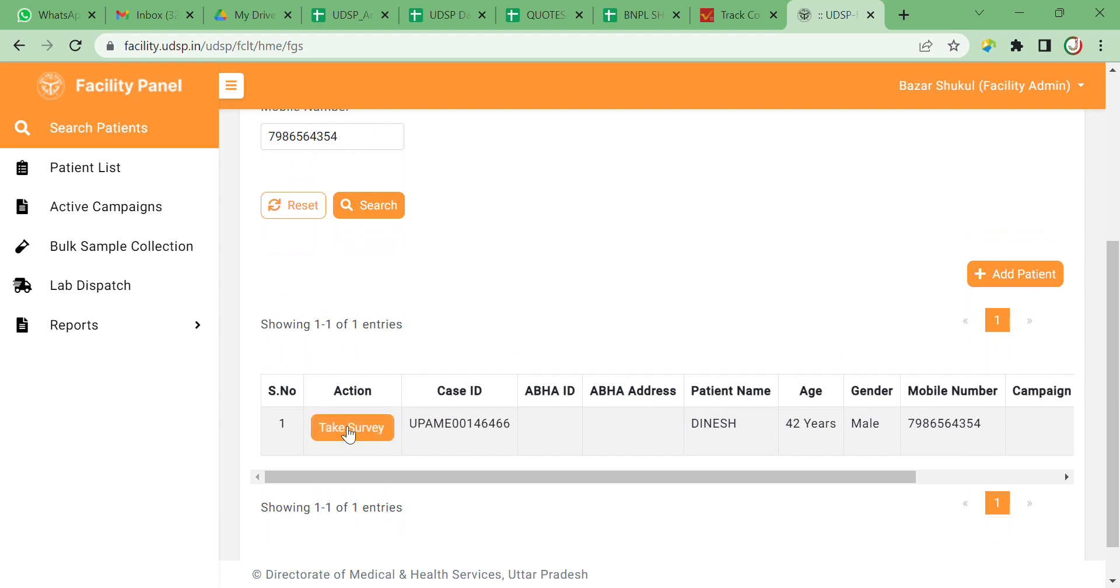
left_click(349, 429)
scroll(957, 342, "down", 2)
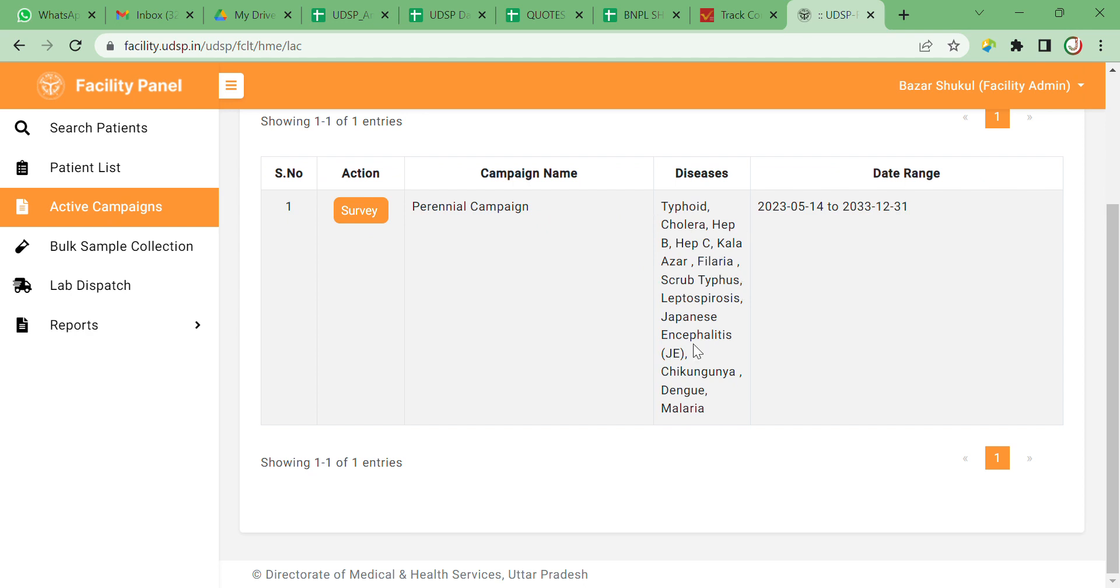
left_click(360, 211)
- Answer Yes to fever with a duration of 5 days, and No to altered sensorium and joint pain
scroll(790, 311, "down", 15)
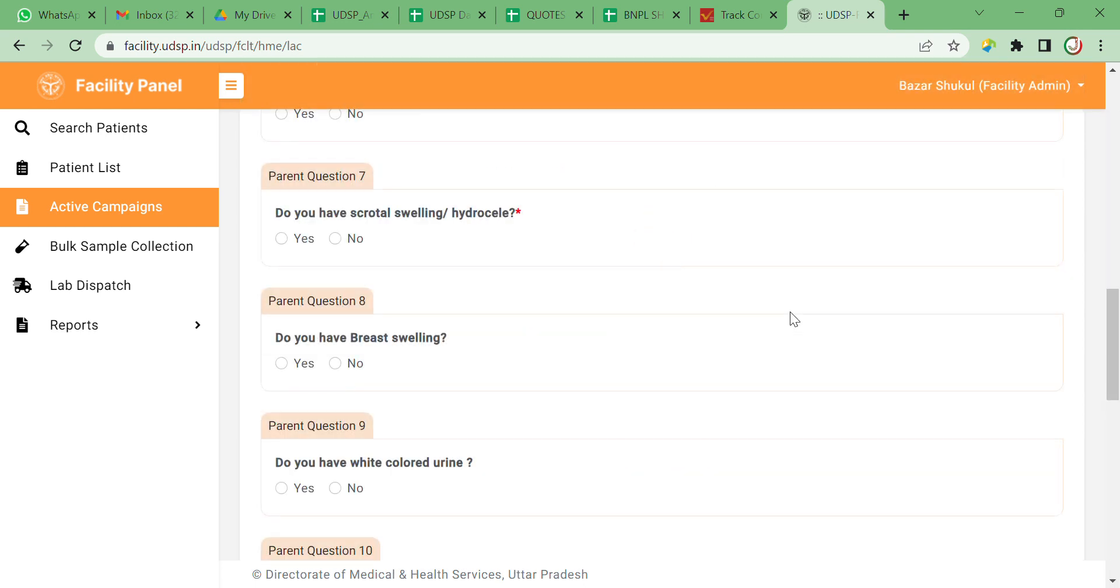
left_click_drag(1113, 341, 1116, 188)
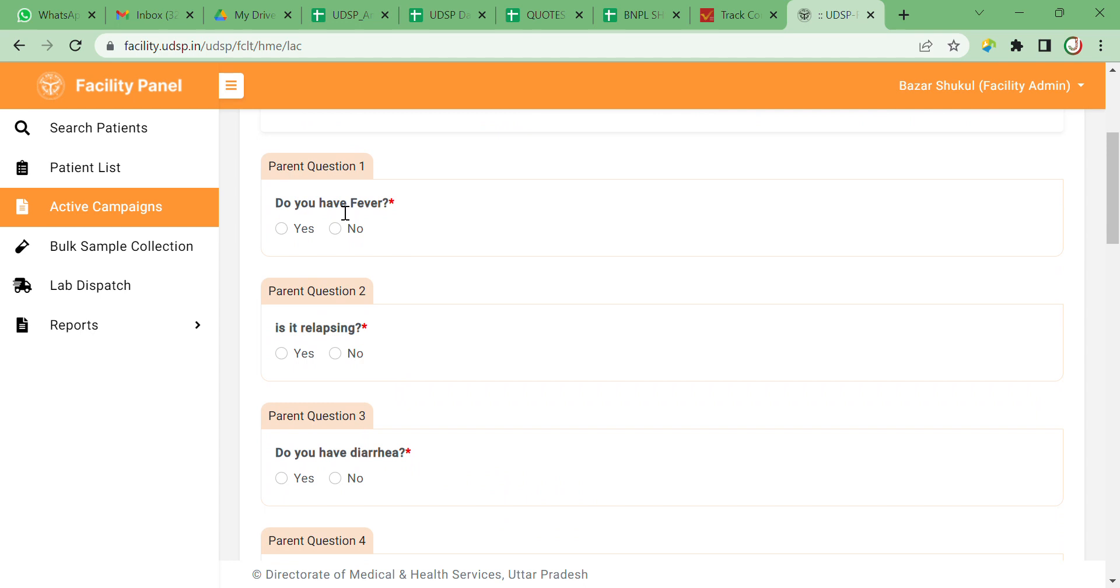
left_click(280, 228)
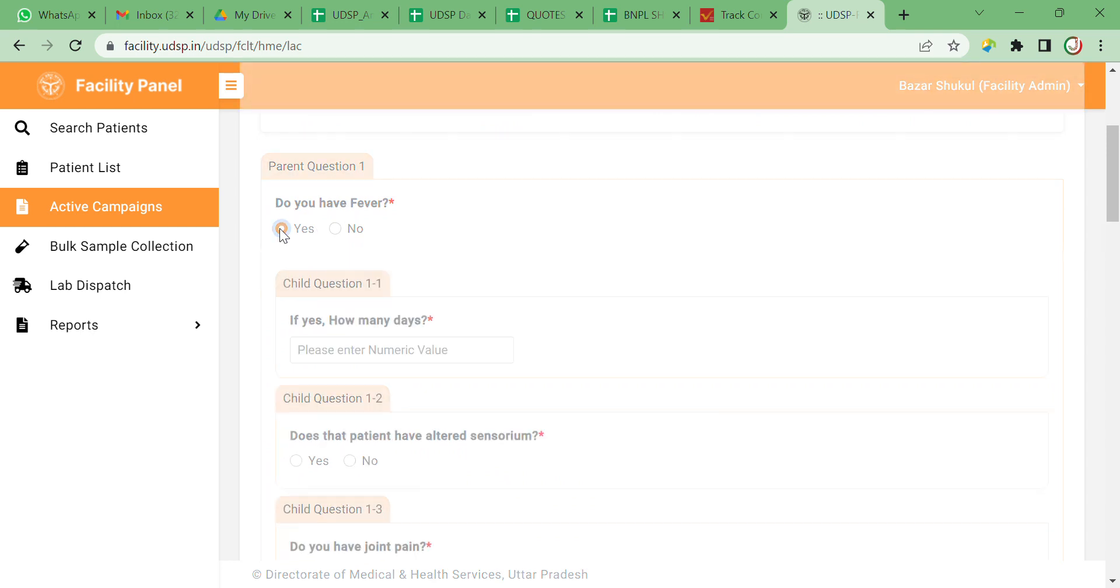
left_click(349, 357)
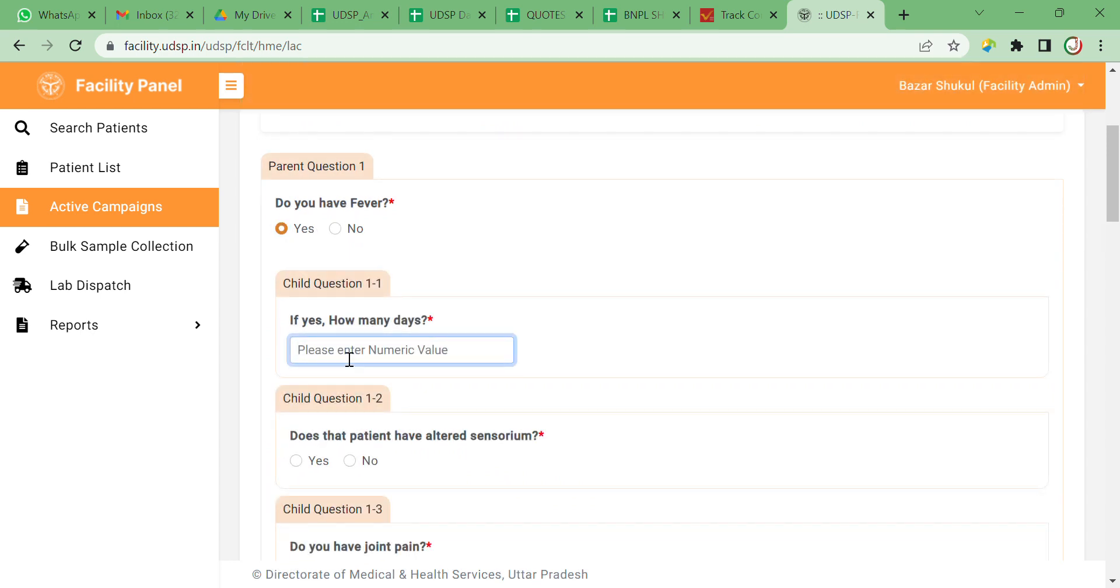
type("5")
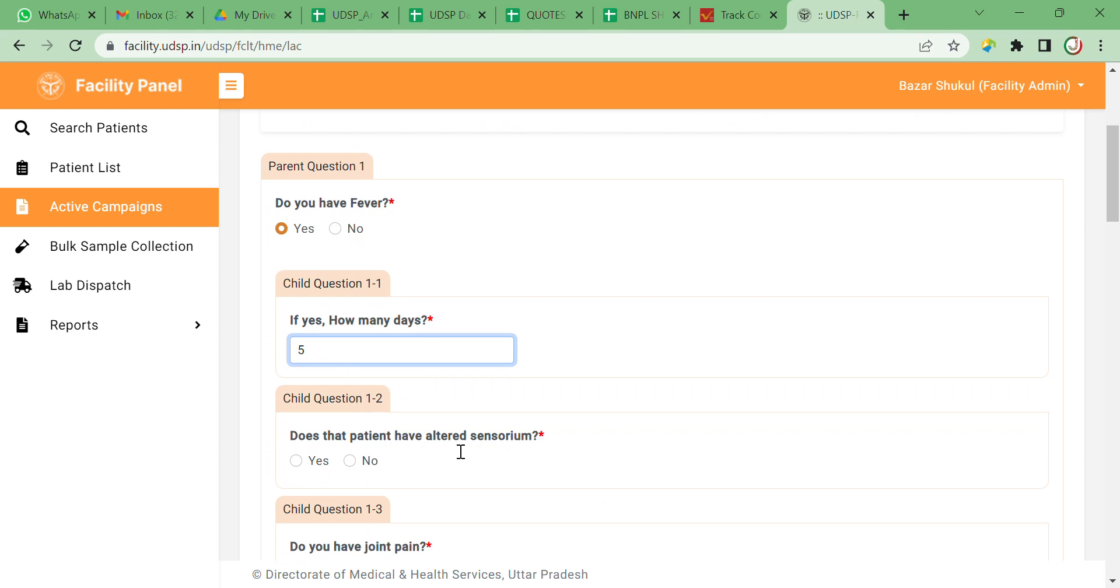
left_click_drag(1112, 186, 1112, 214)
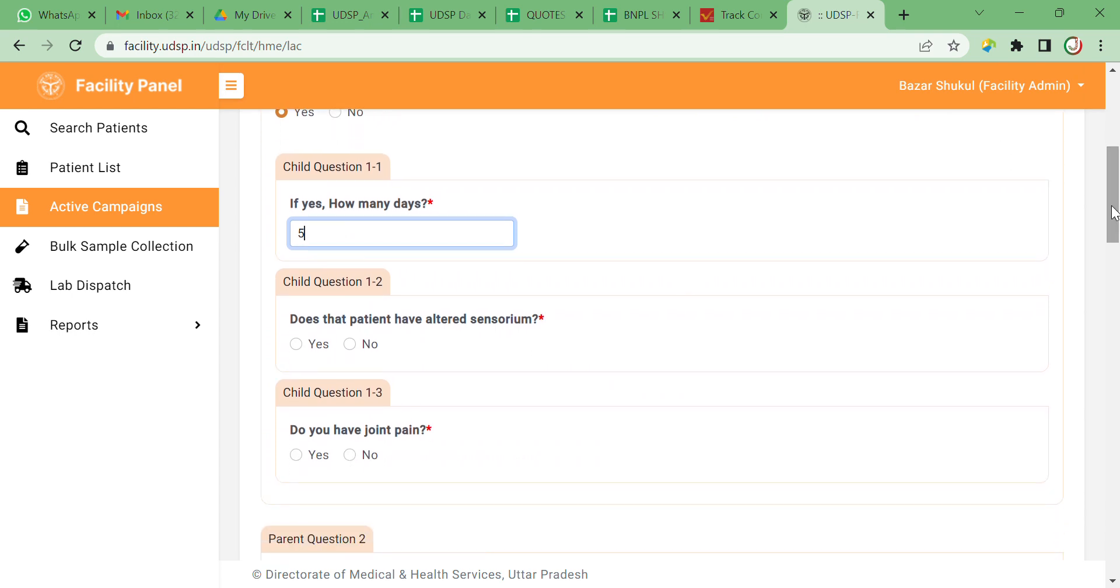
left_click(350, 344)
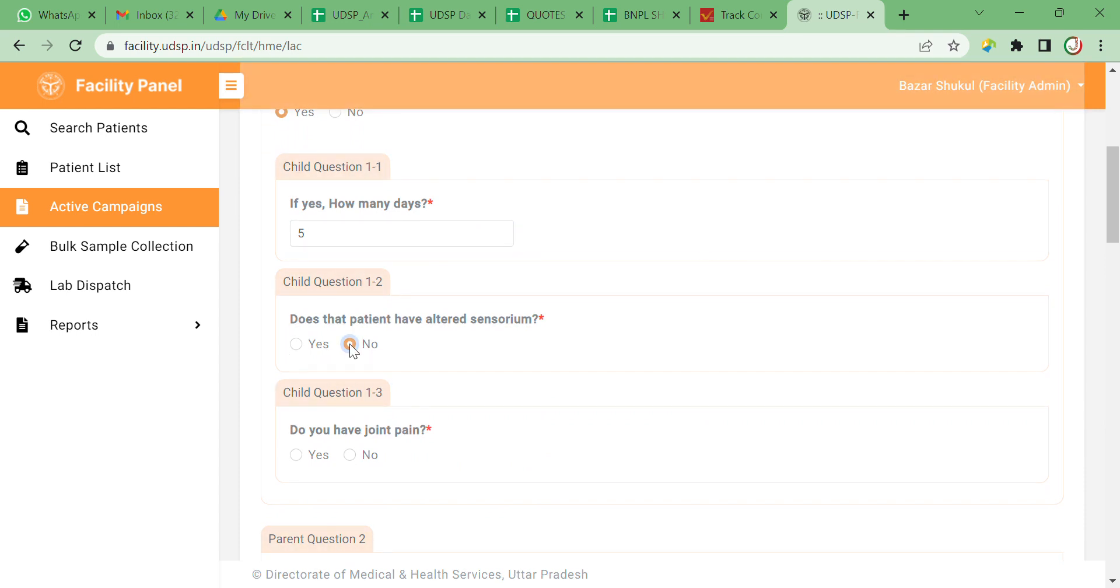
left_click(350, 455)
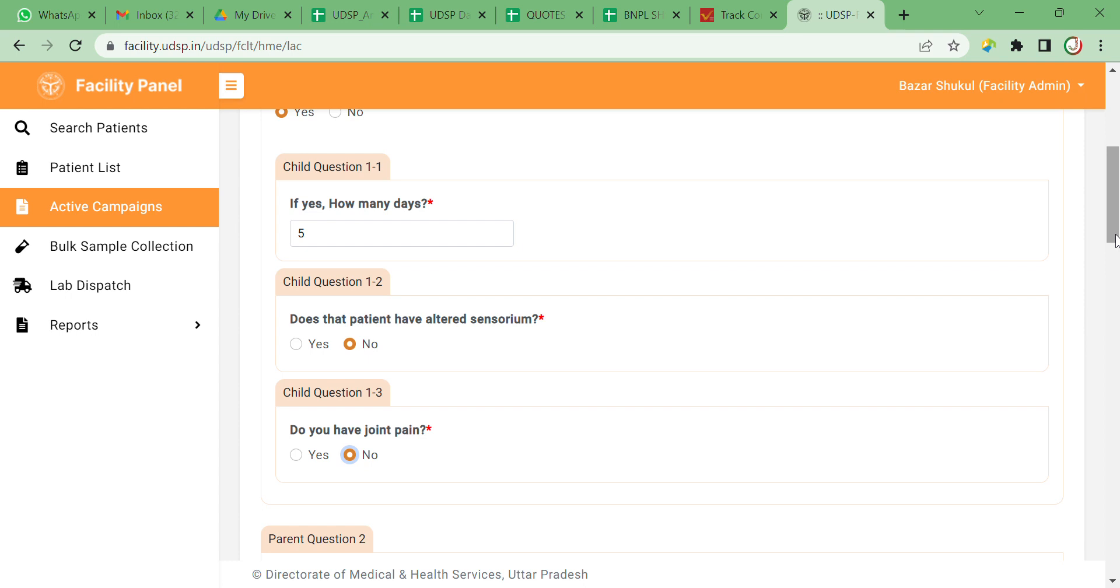
- Answer No to the relapsing and diarrhea questions
scroll(1114, 236, "down", 3)
left_click_drag(1113, 255, 1111, 264)
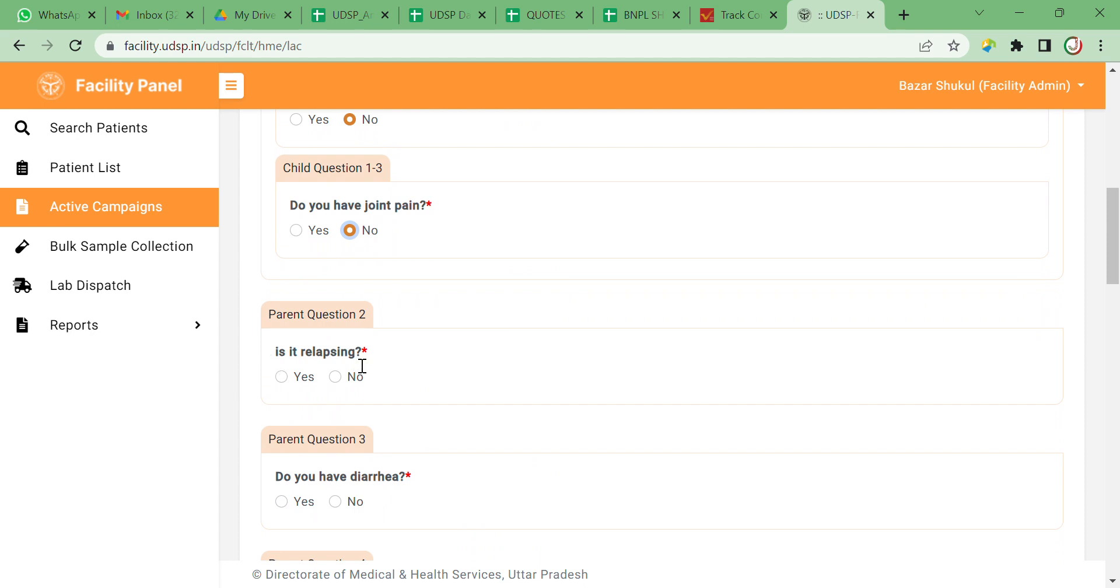
left_click(336, 376)
left_click(335, 502)
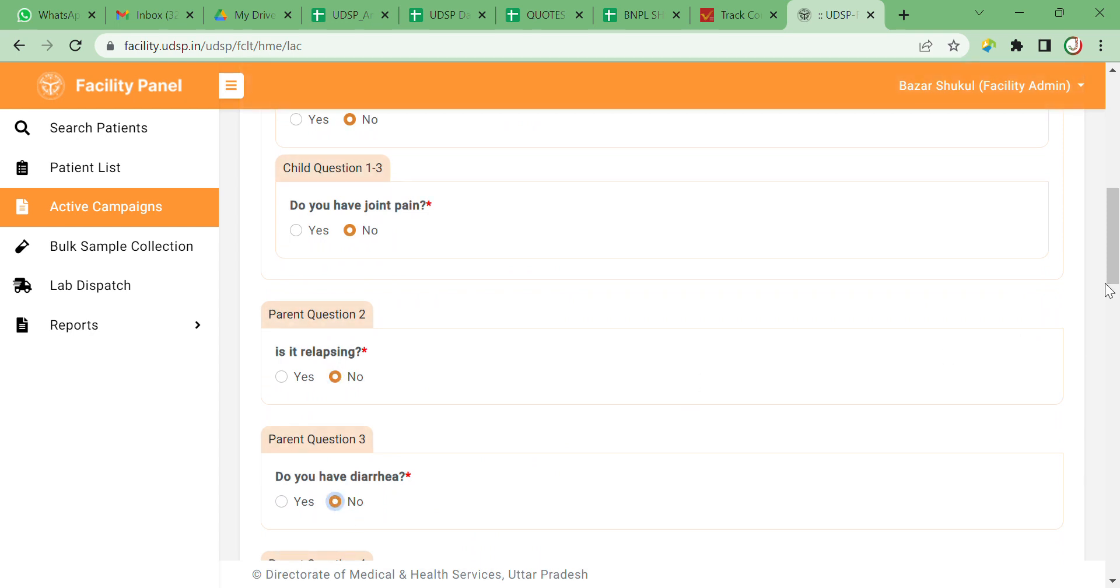
- Switch the diarrhea answer to Yes to preview its child questions, and return it to No
scroll(1108, 258, "down", 4)
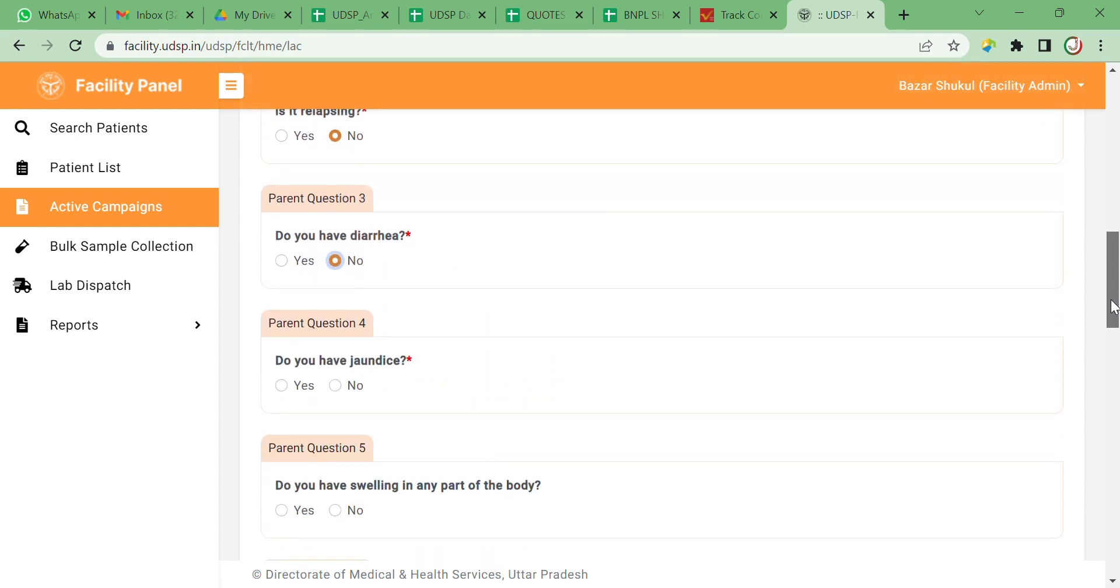
left_click(278, 259)
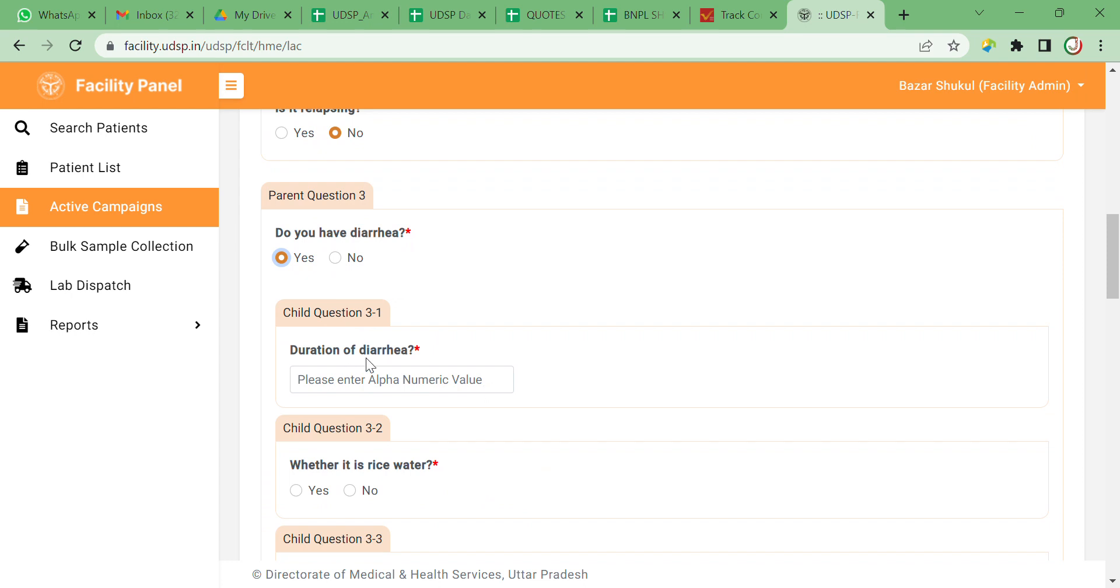
left_click(340, 260)
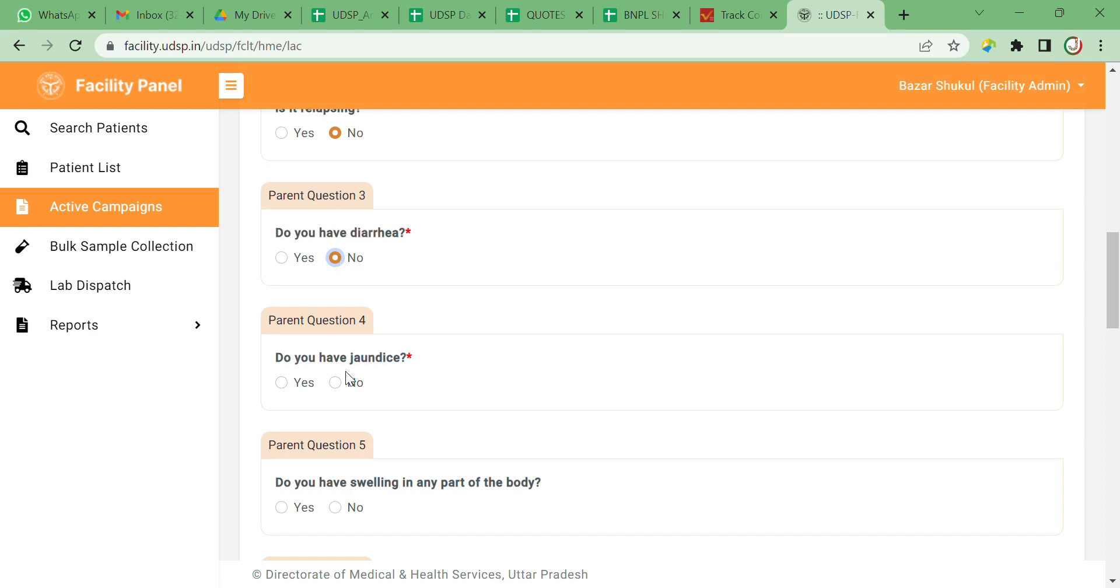
- Answer No to jaundice, swelling in any body part, skin thickening, and scrotal swelling/hydrocele, previewing the jaundice follow-up question for a Yes answer
left_click(280, 386)
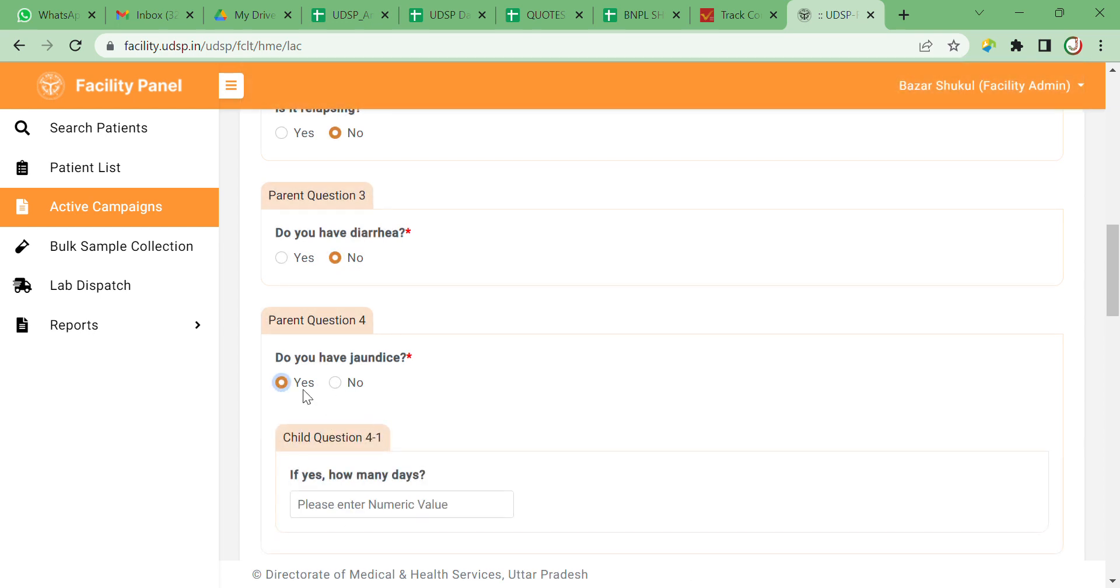
left_click(336, 383)
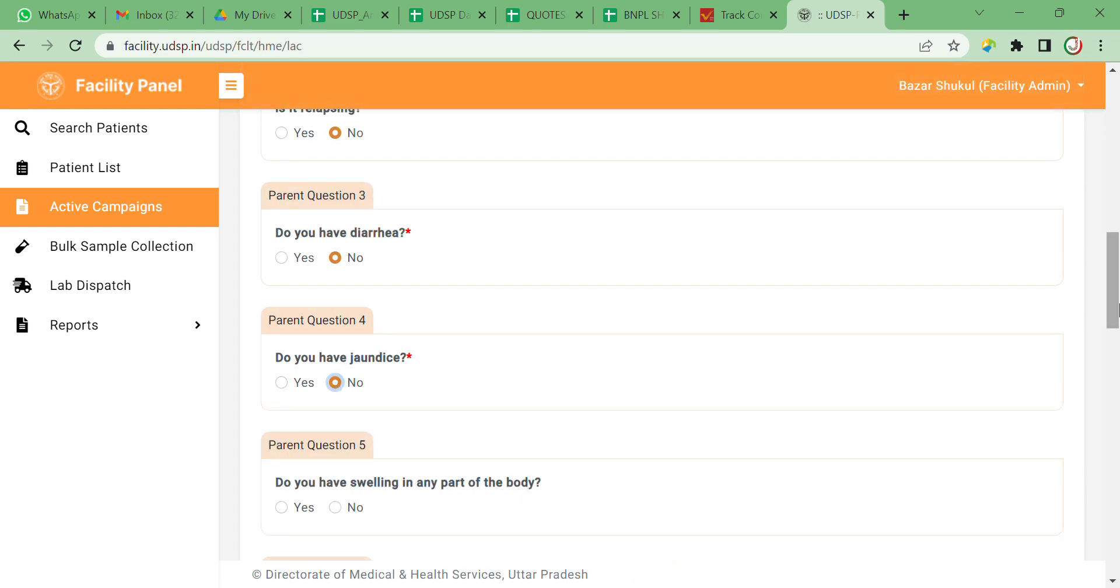
left_click_drag(1114, 283, 1114, 328)
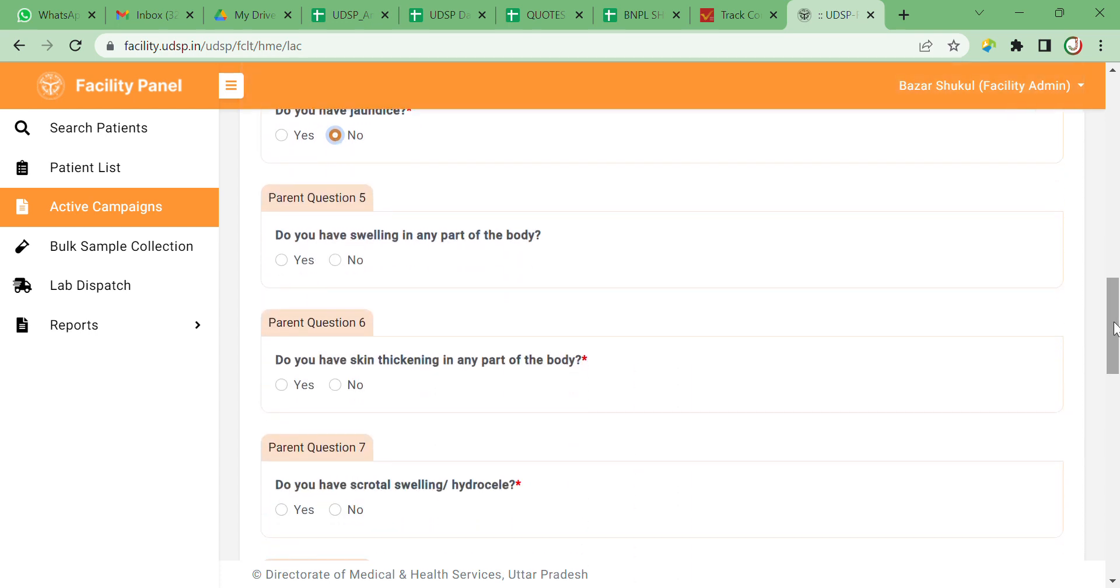
left_click(337, 260)
left_click(335, 385)
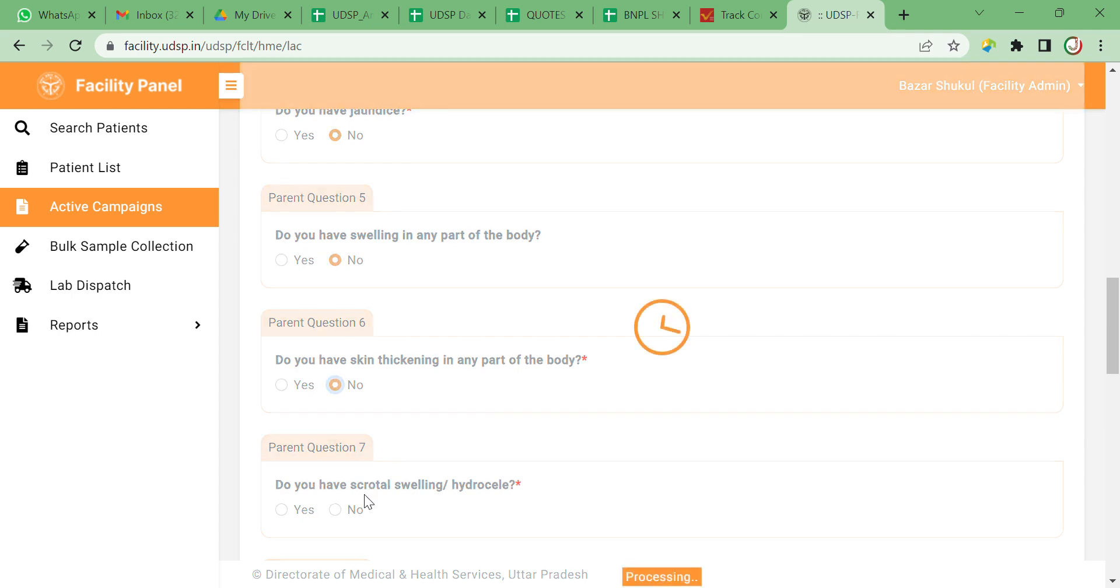
left_click(337, 511)
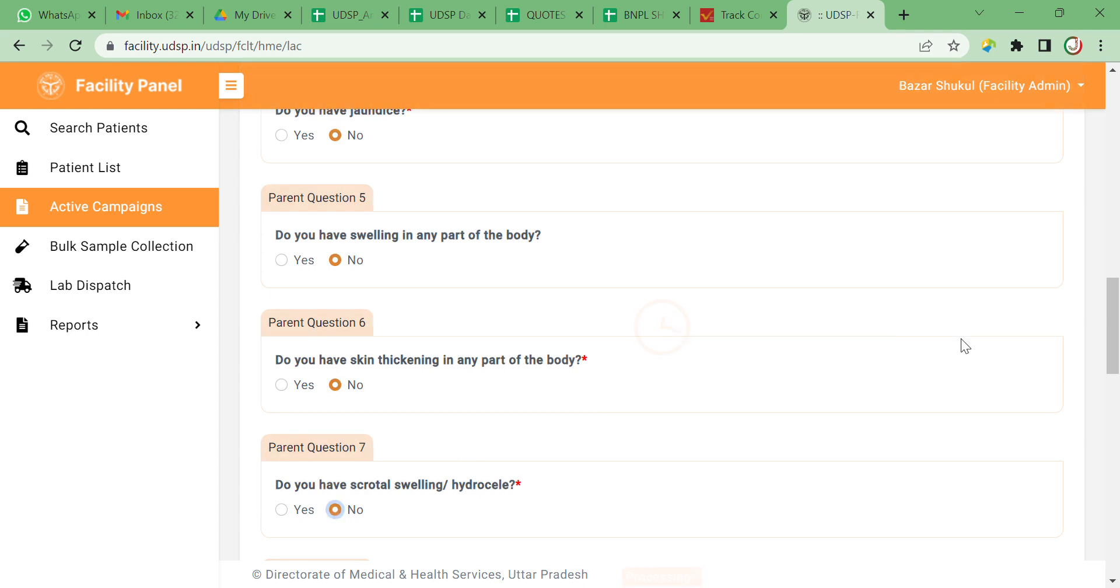
- Answer No to the breast swelling and white colored urine questions
scroll(1113, 322, "down", 1)
left_click_drag(1113, 322, 1103, 368)
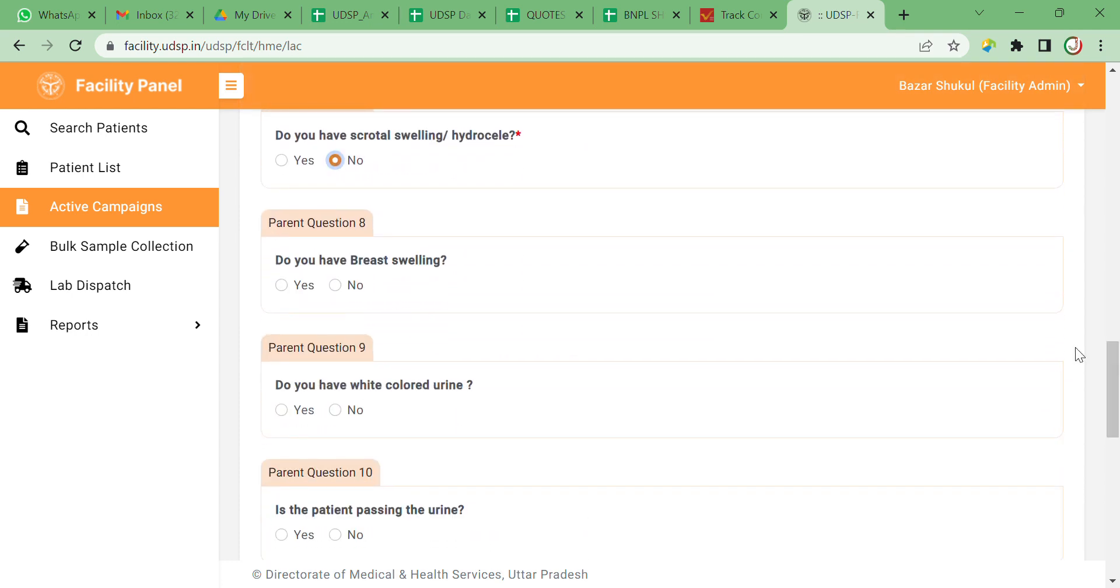
left_click(336, 285)
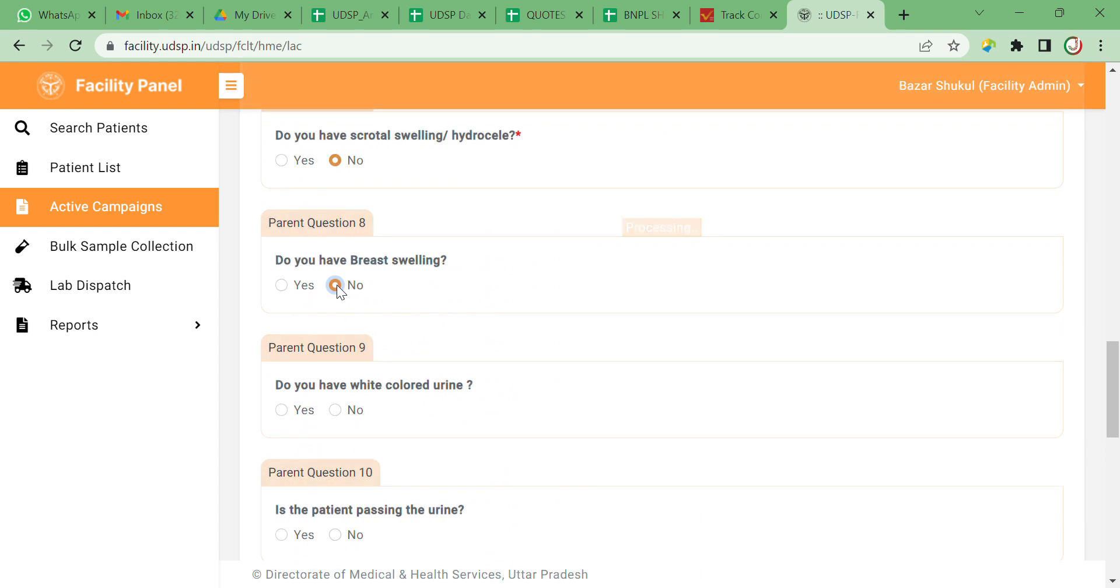
left_click(336, 410)
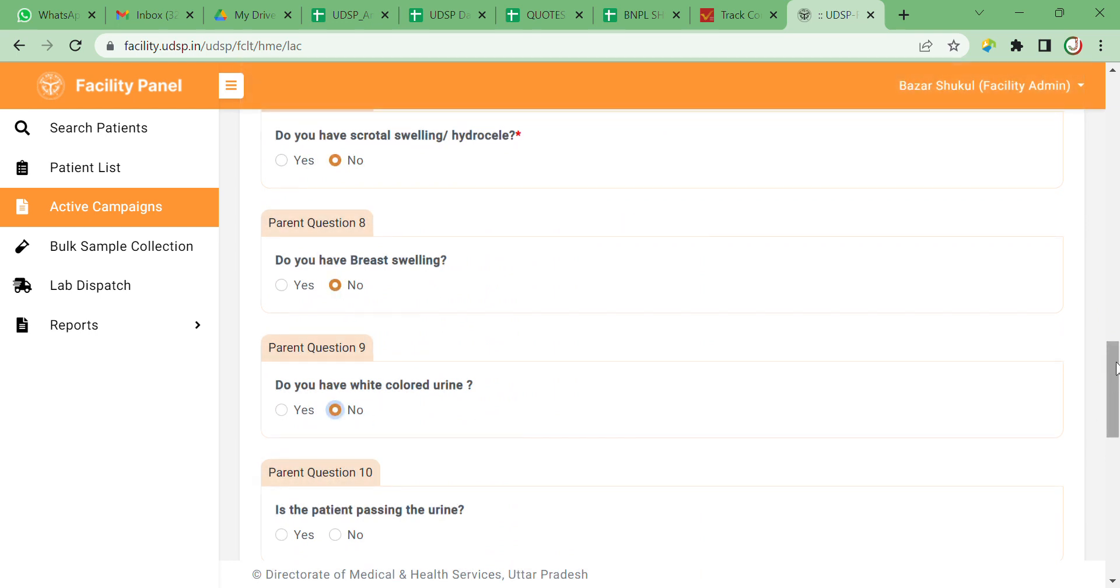
- Answer Yes to the patient passing urine and Yes to having a rash over the body
scroll(1091, 403, "down", 4)
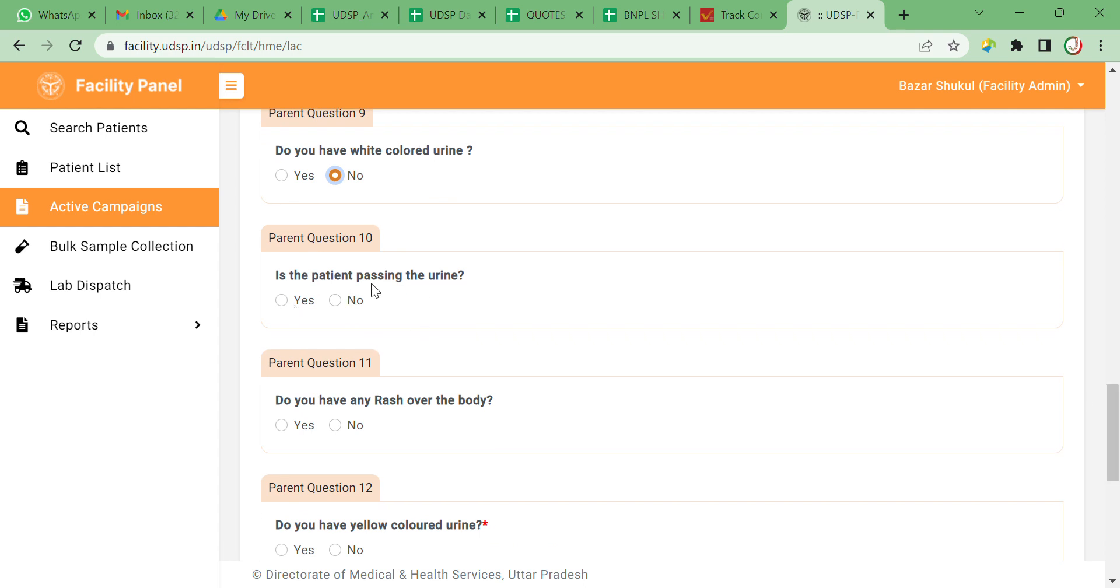
left_click(335, 301)
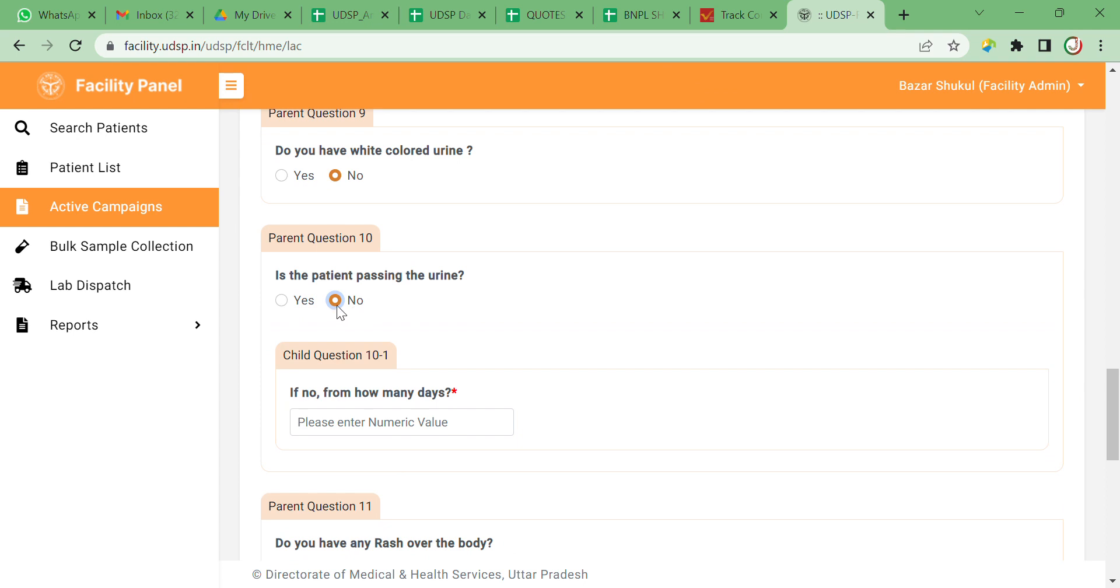
left_click(282, 300)
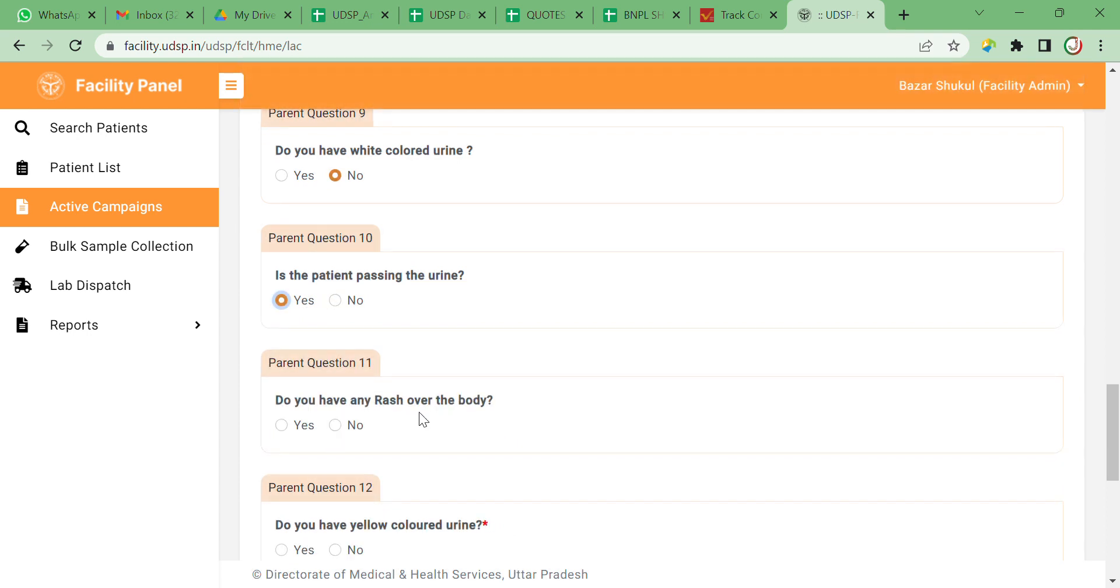
left_click(281, 425)
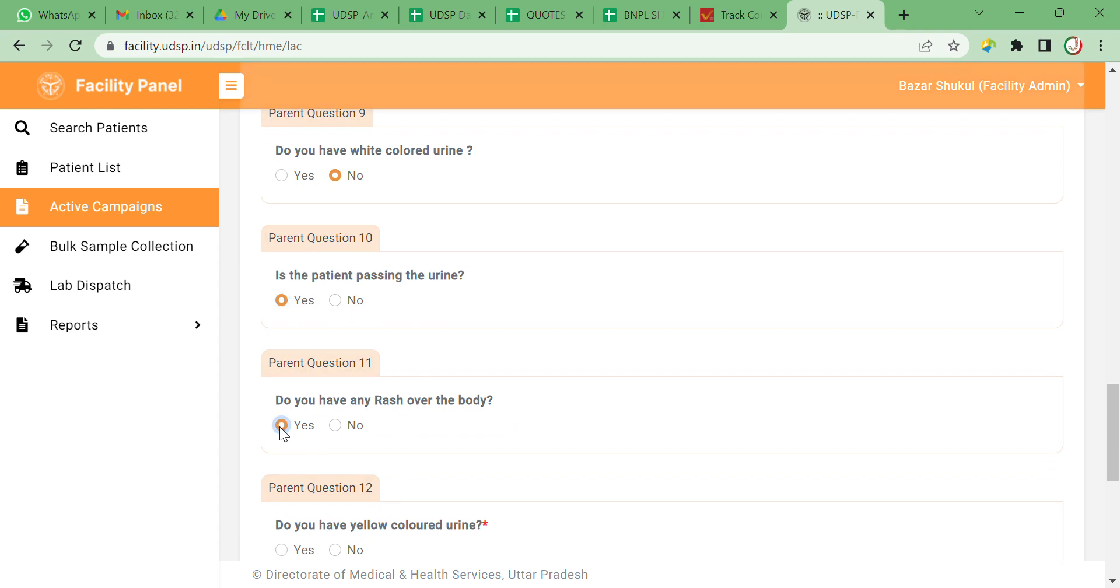
- Answer No to the yellow coloured urine and pain abdomen questions
scroll(1115, 404, "down", 3)
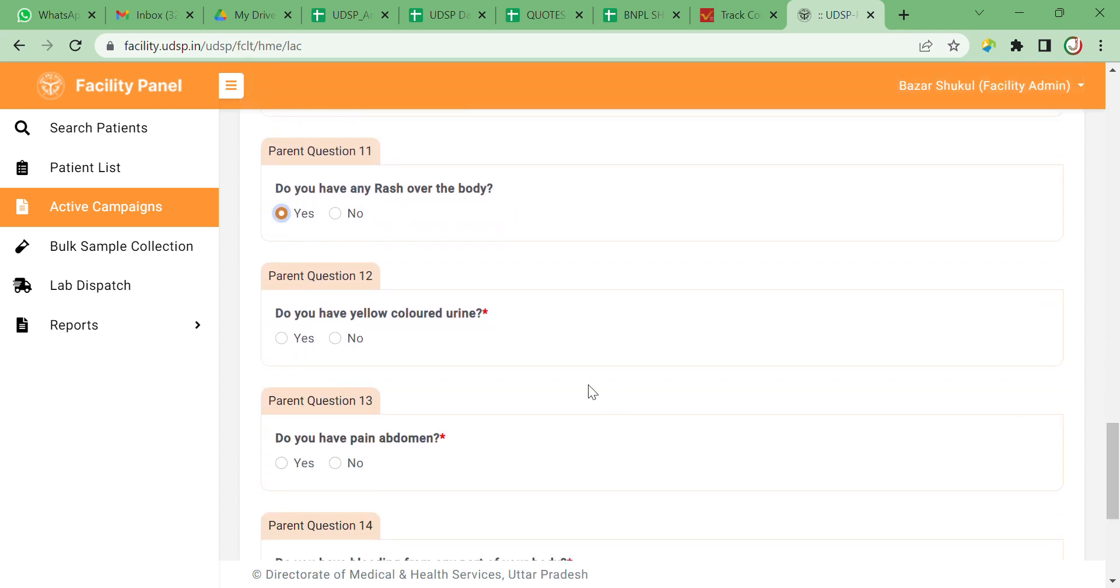
left_click(334, 339)
left_click(335, 464)
- Answer No to the bleeding and chills/rigors questions and save the survey
left_click_drag(1111, 432, 1113, 493)
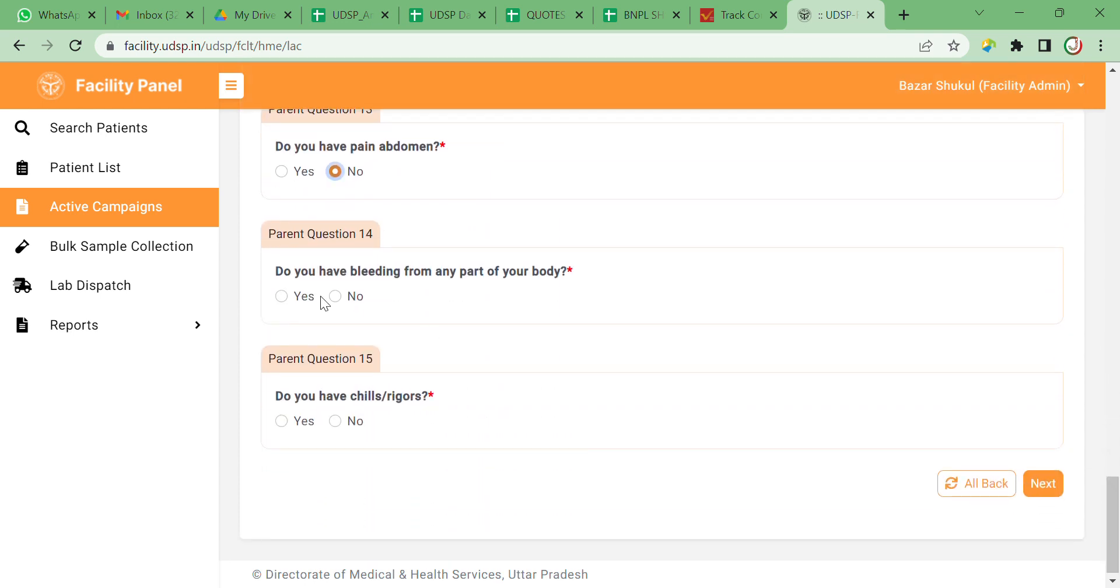
left_click(336, 297)
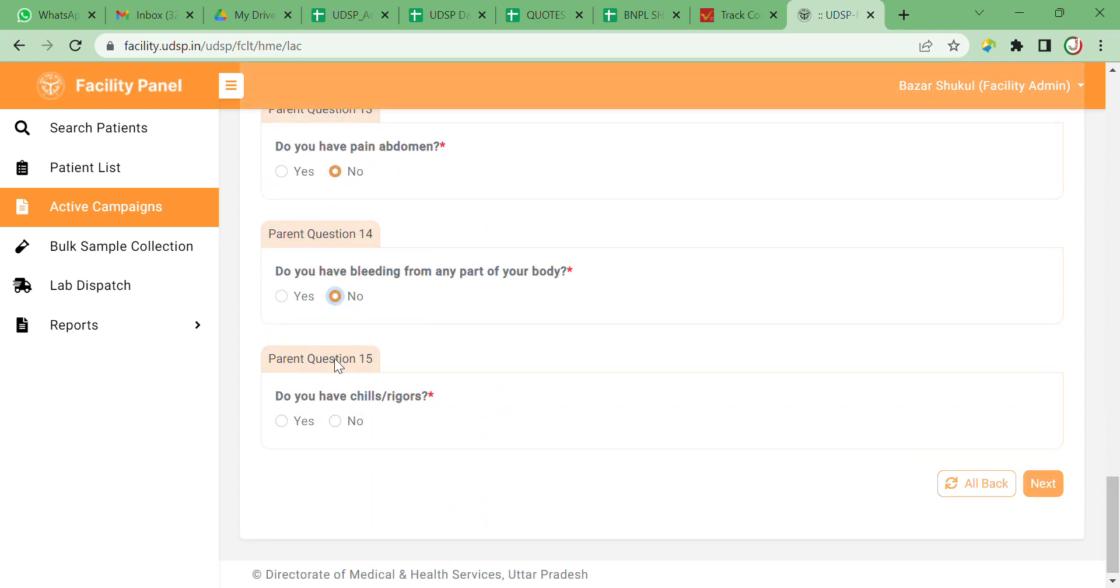
left_click(336, 422)
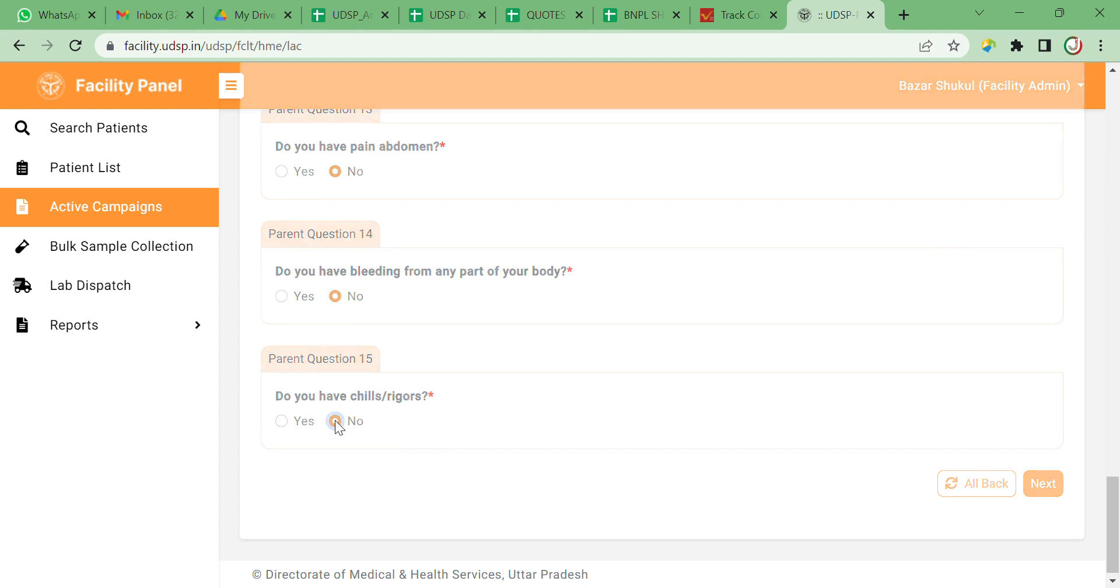
left_click(1044, 483)
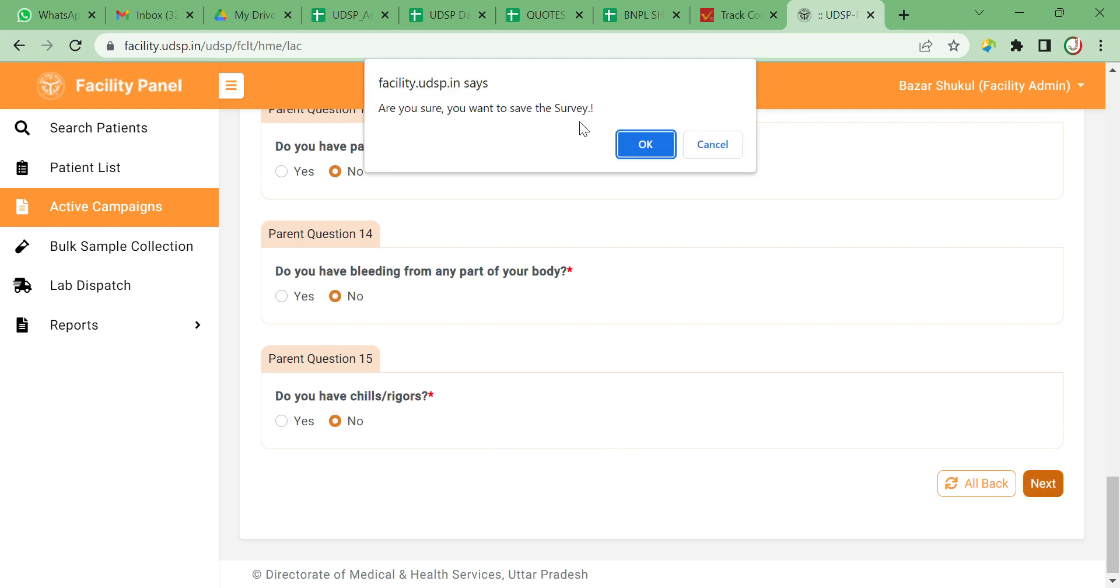
left_click(623, 143)
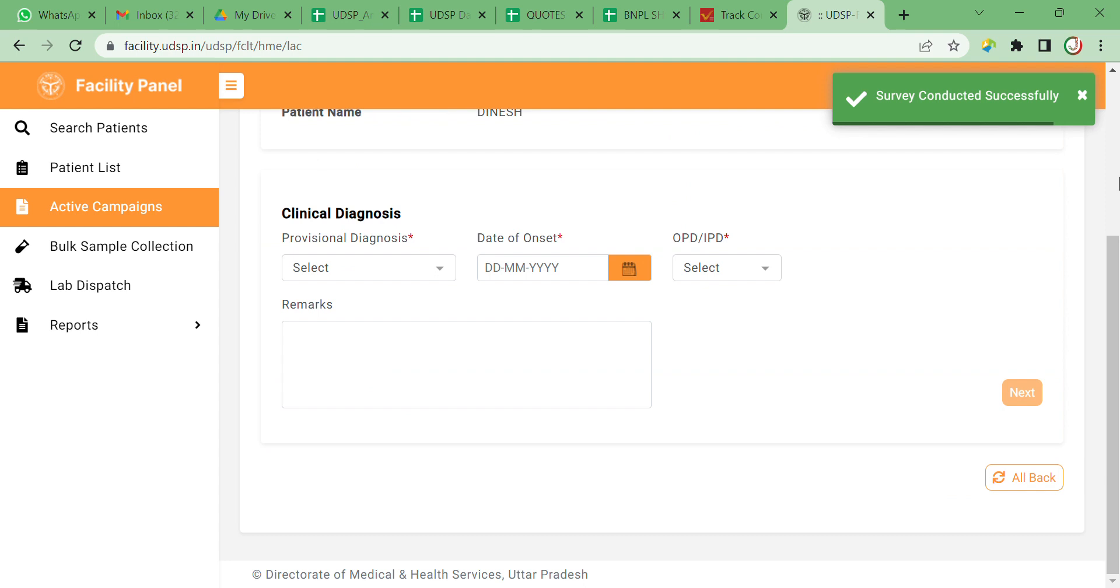
- Choose Dengue as the provisional diagnosis in the Clinical Diagnosis section
left_click_drag(1112, 316, 1104, 262)
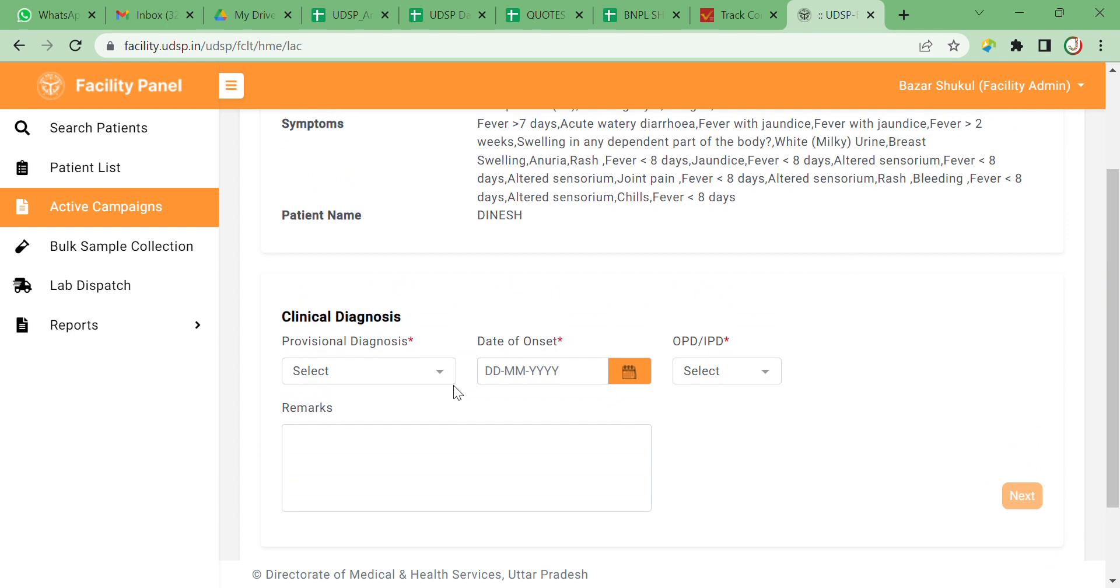
left_click_drag(1116, 217, 1090, 293)
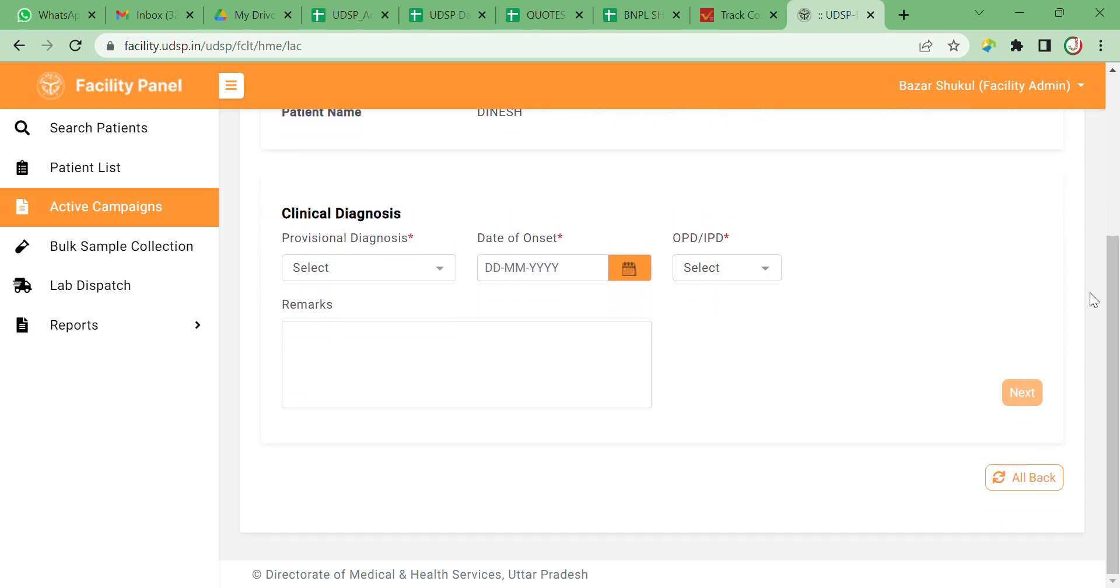
left_click(446, 275)
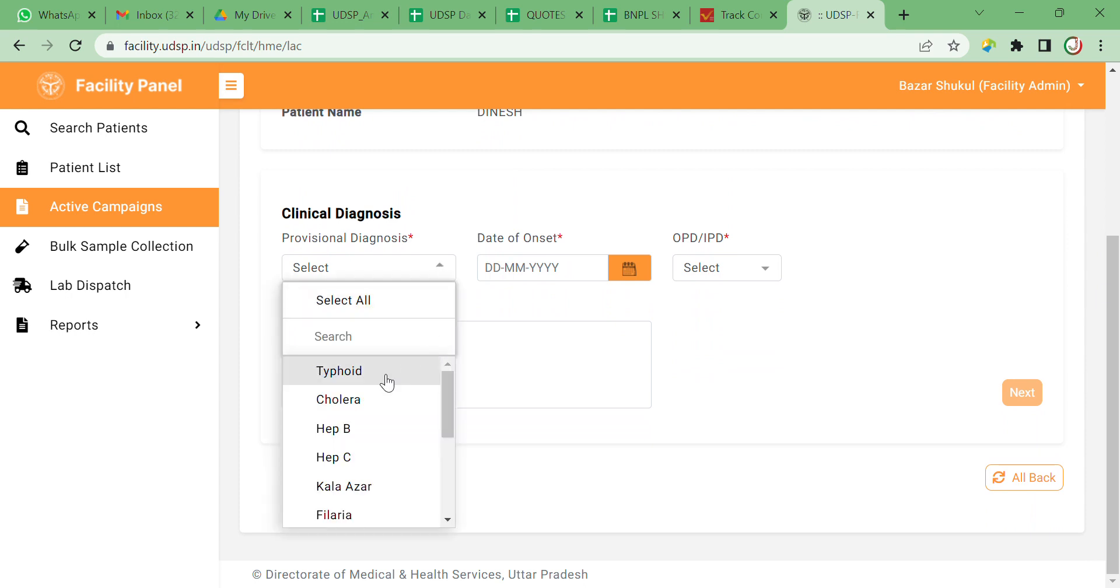
left_click_drag(448, 389, 447, 483)
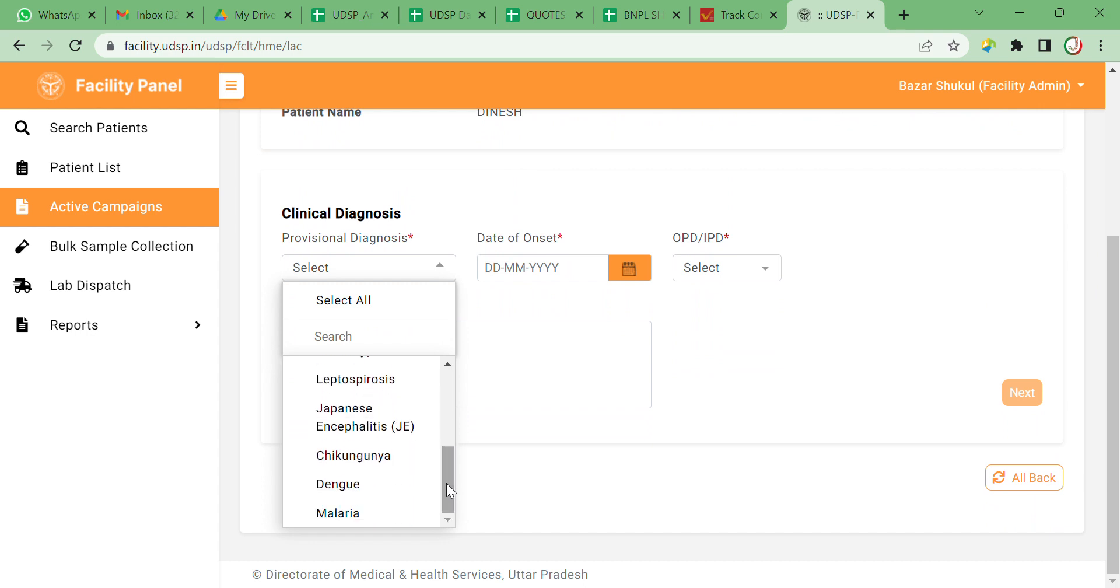
left_click(366, 486)
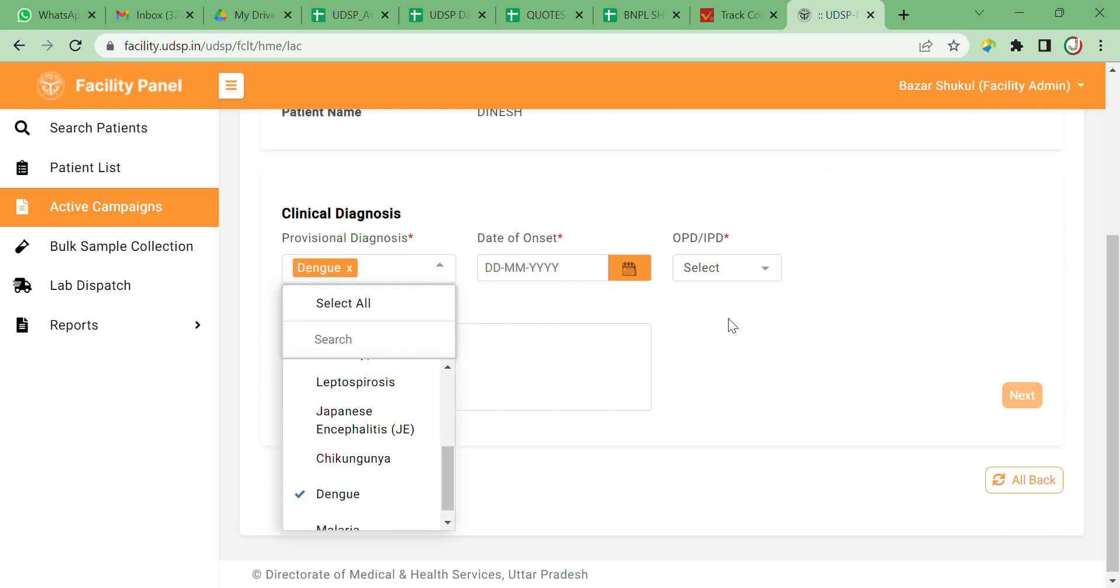
left_click(729, 319)
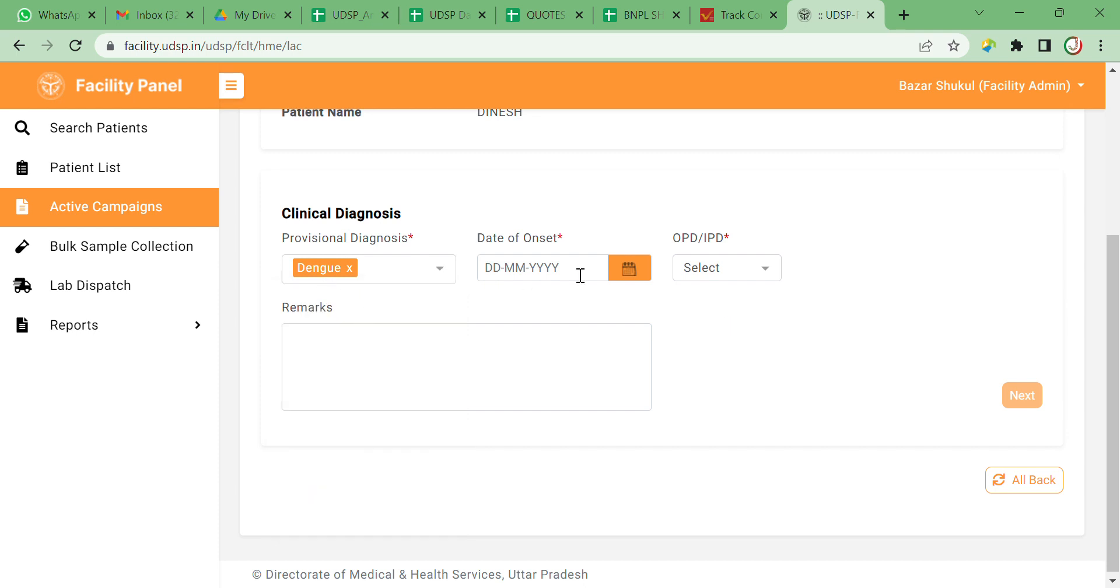
- Remove Dengue from the provisional diagnosis and select it again
left_click(349, 269)
left_click(425, 273)
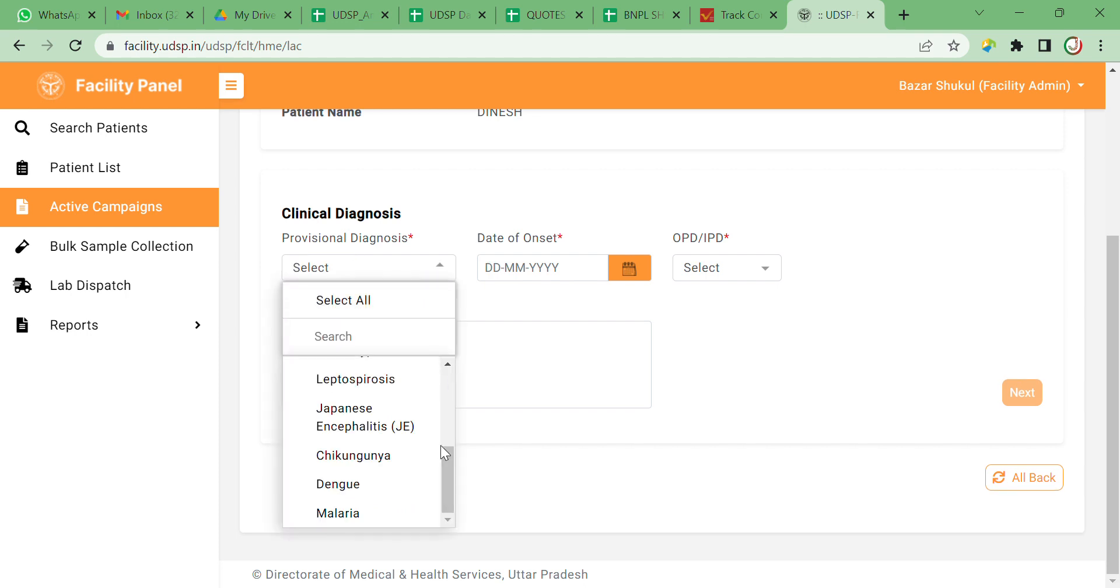
mouse_move(445, 492)
left_mouse_down()
mouse_move(454, 395)
mouse_move(448, 481)
left_mouse_up()
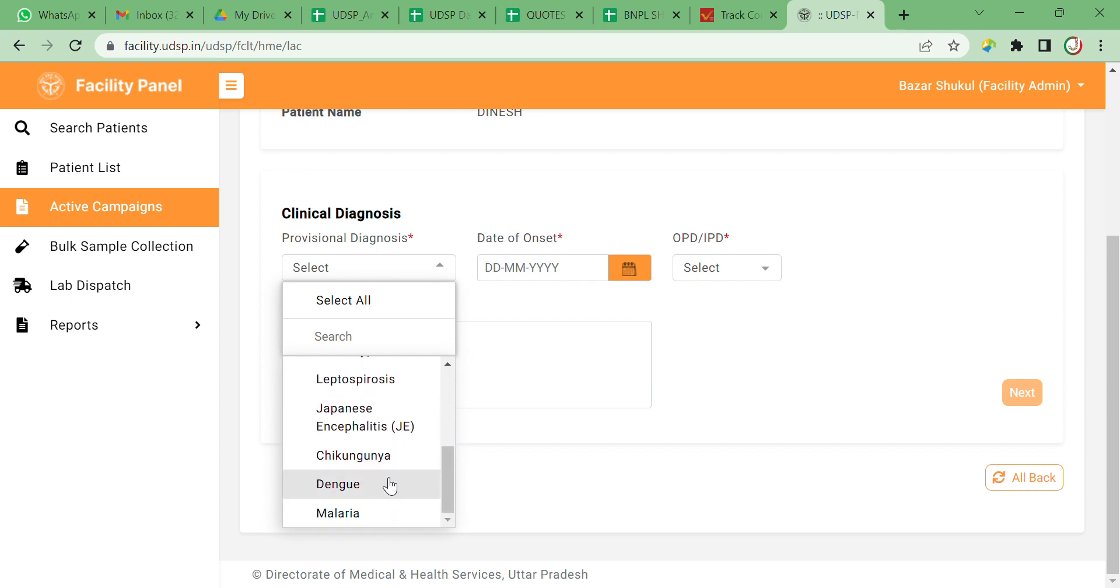
left_click(368, 491)
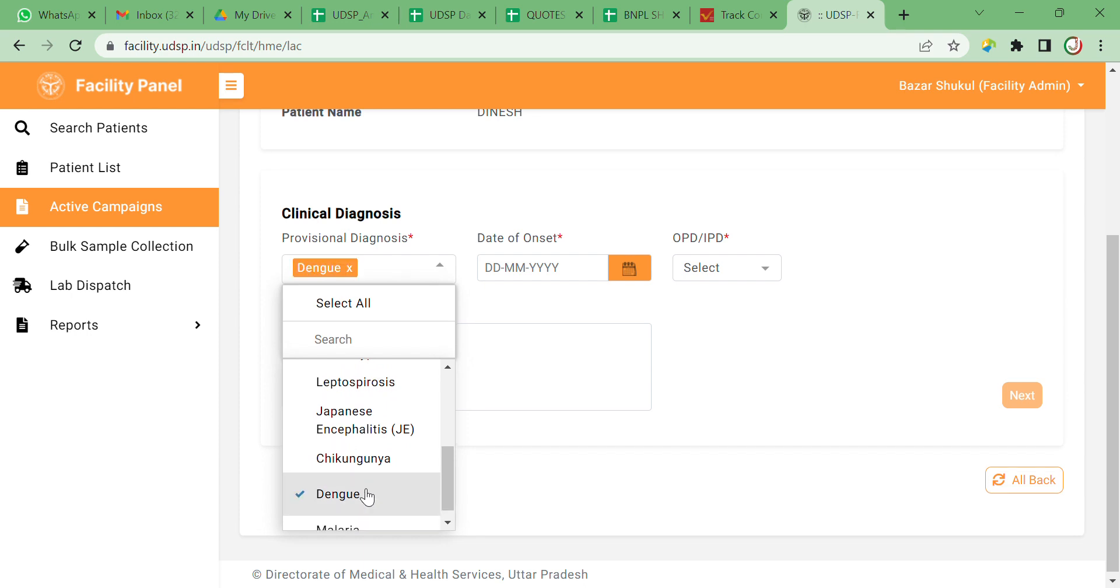
- Add Malaria and Typhoid to the provisional diagnosis alongside Dengue
scroll(446, 505, "down", 1)
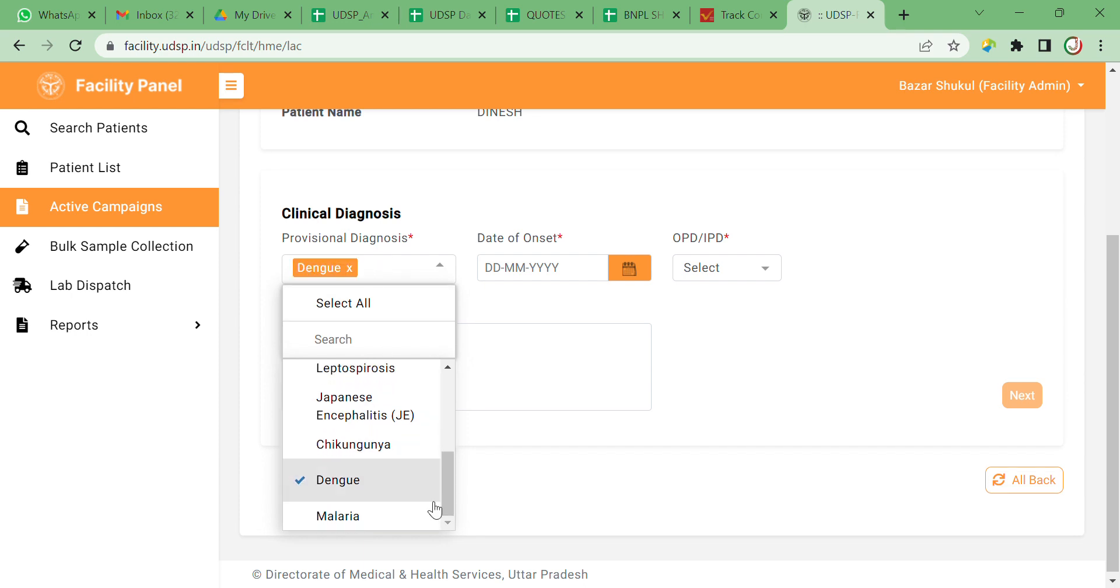
left_click(402, 518)
left_click_drag(451, 473, 450, 391)
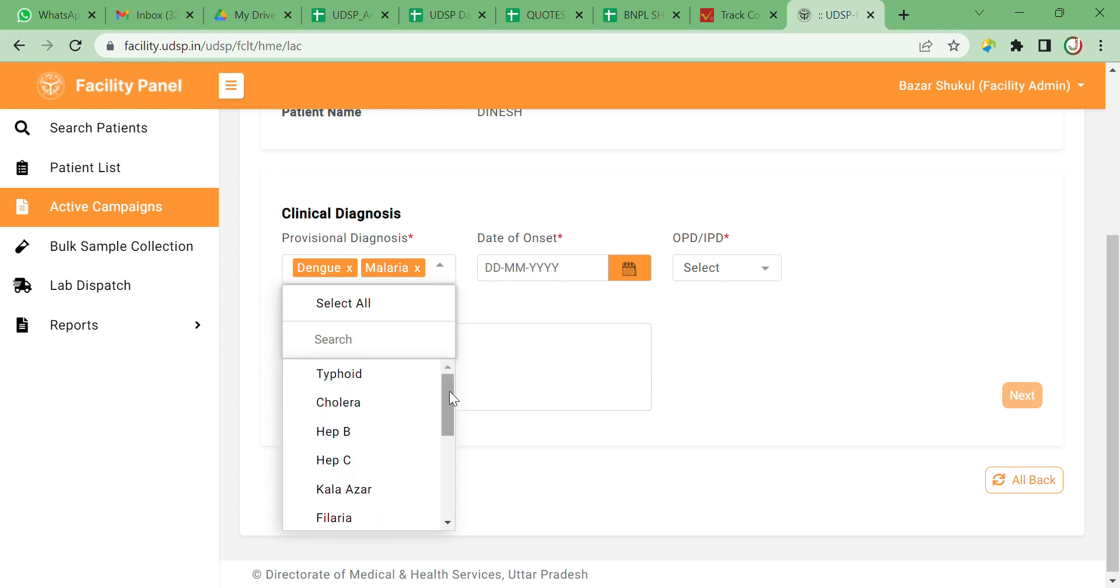
left_click(367, 381)
left_click_drag(444, 414, 443, 503)
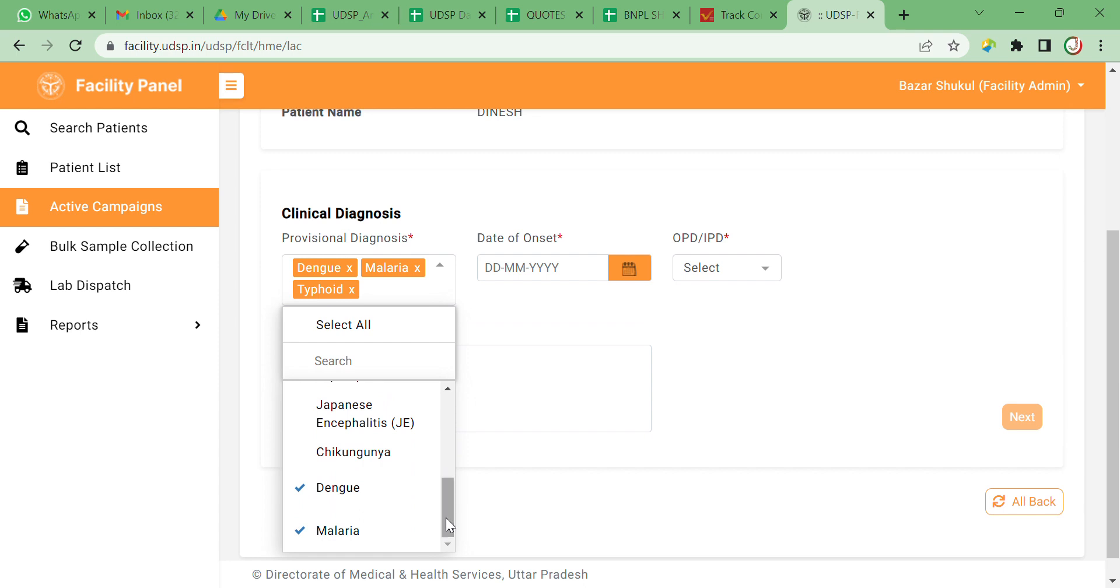
left_click(556, 312)
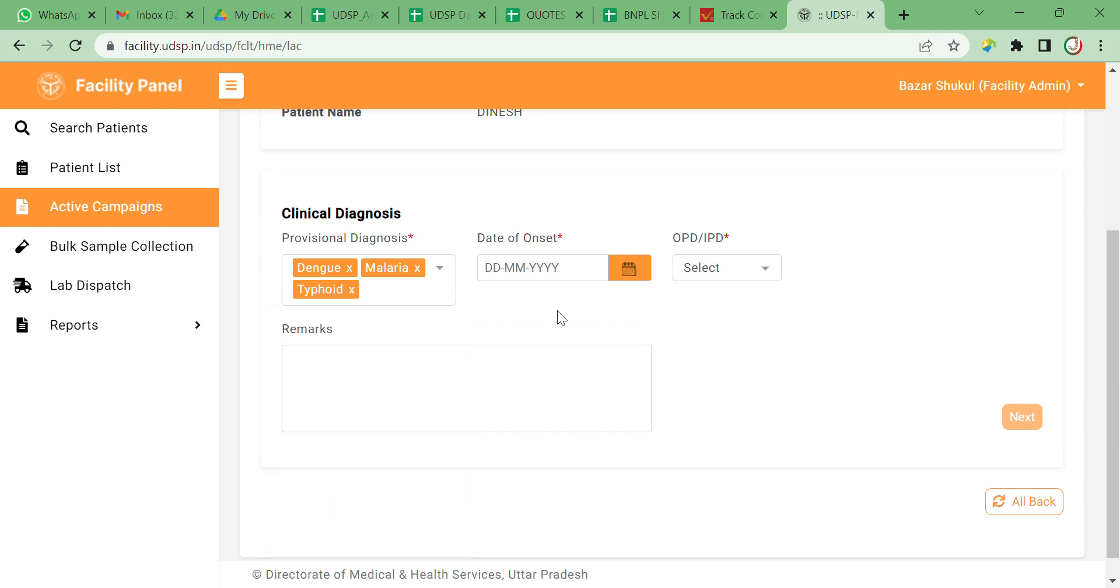
- Remove Typhoid and Malaria from the provisional diagnosis, keeping only Dengue
left_click(629, 269)
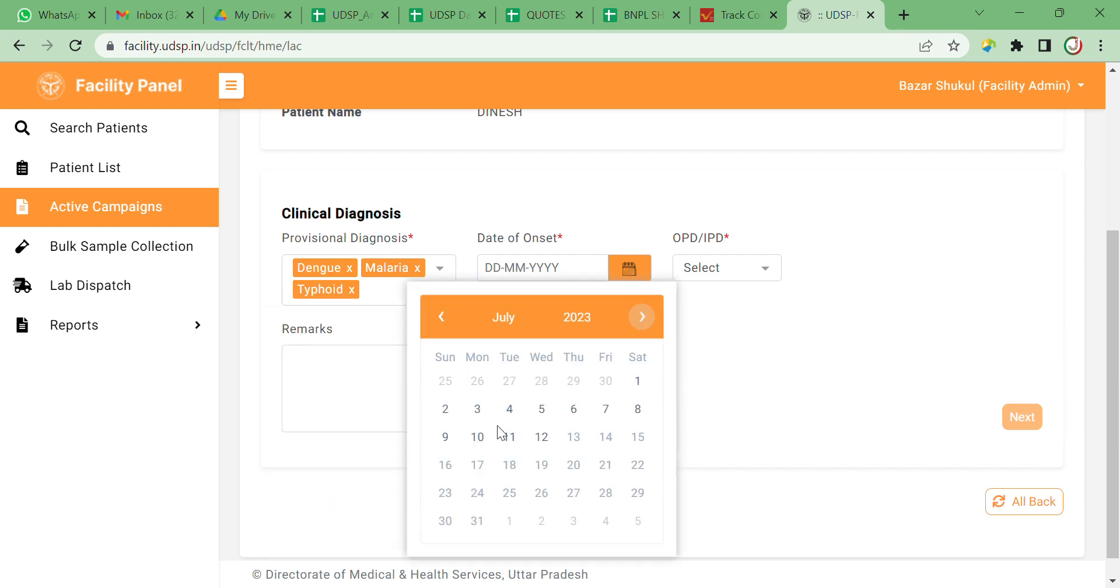
left_click(351, 289)
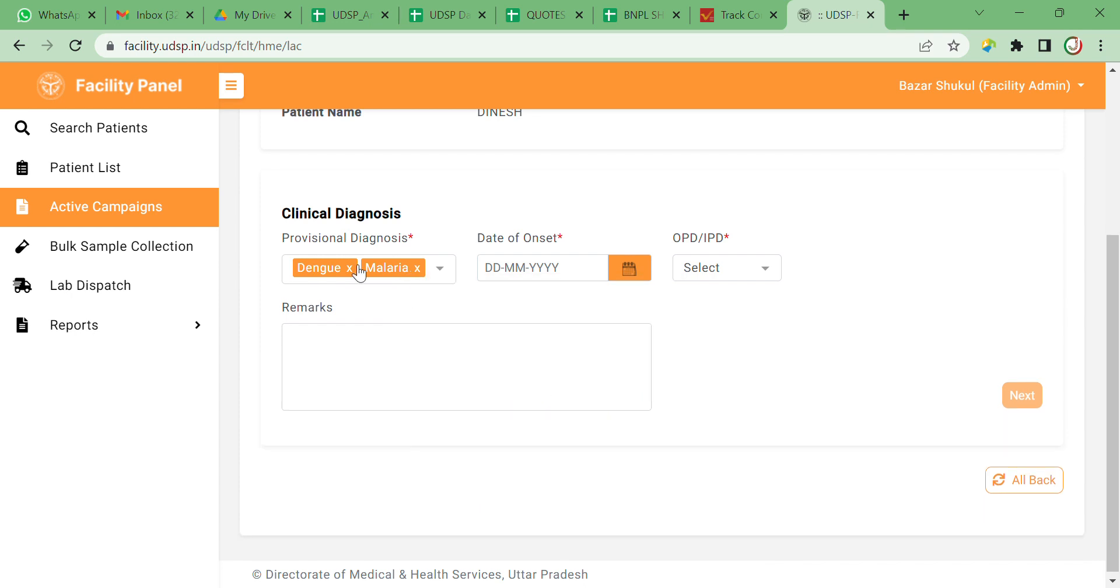
left_click(420, 271)
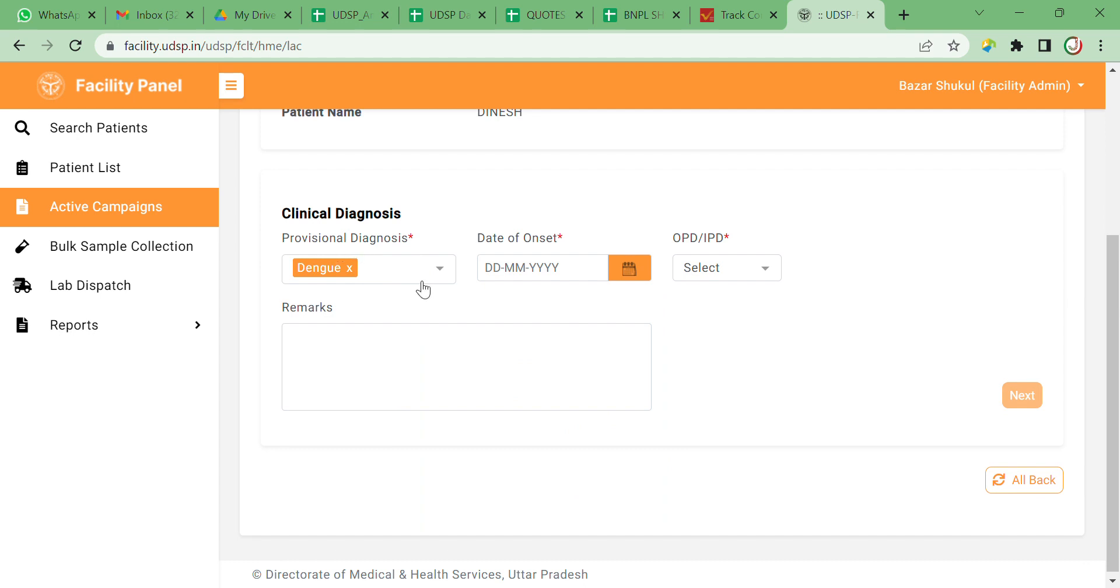
- Set the date of onset to 07-07-2023 and OPD/IPD to OPD, and save the clinical diagnosis details
left_click(638, 273)
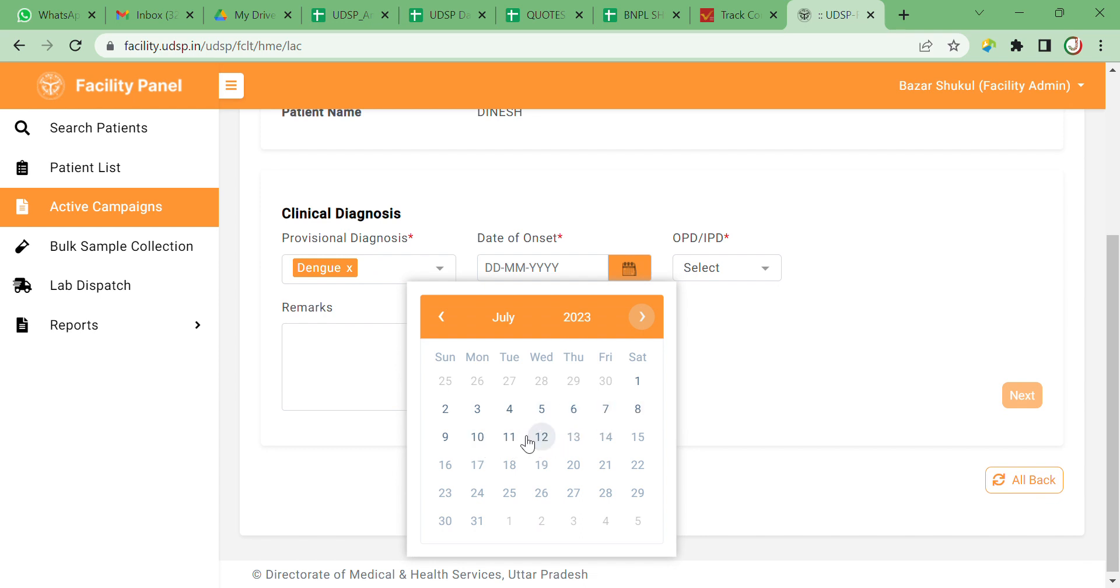
left_click(606, 410)
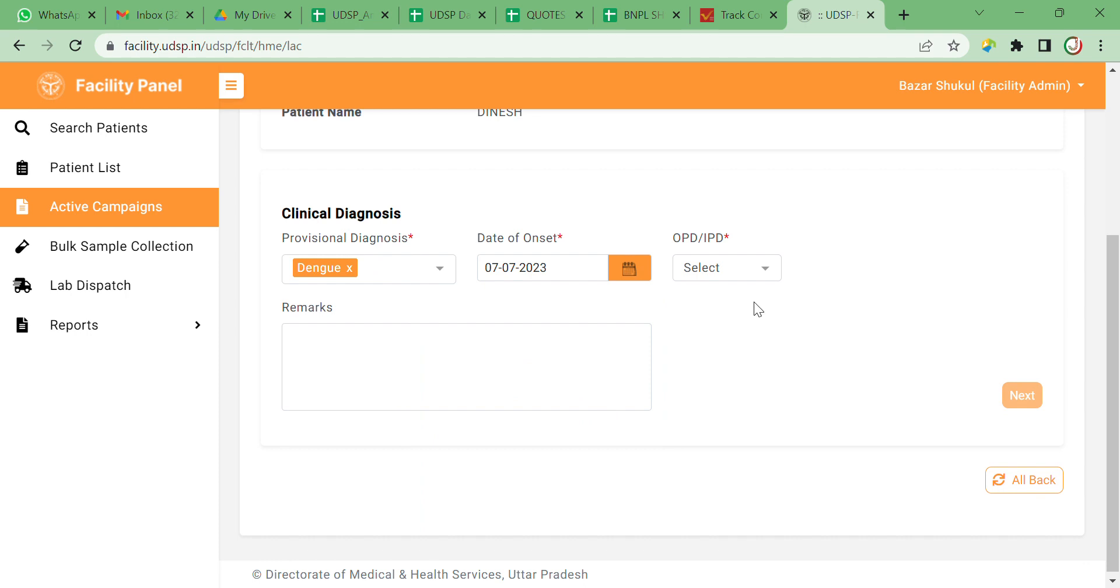
left_click(758, 278)
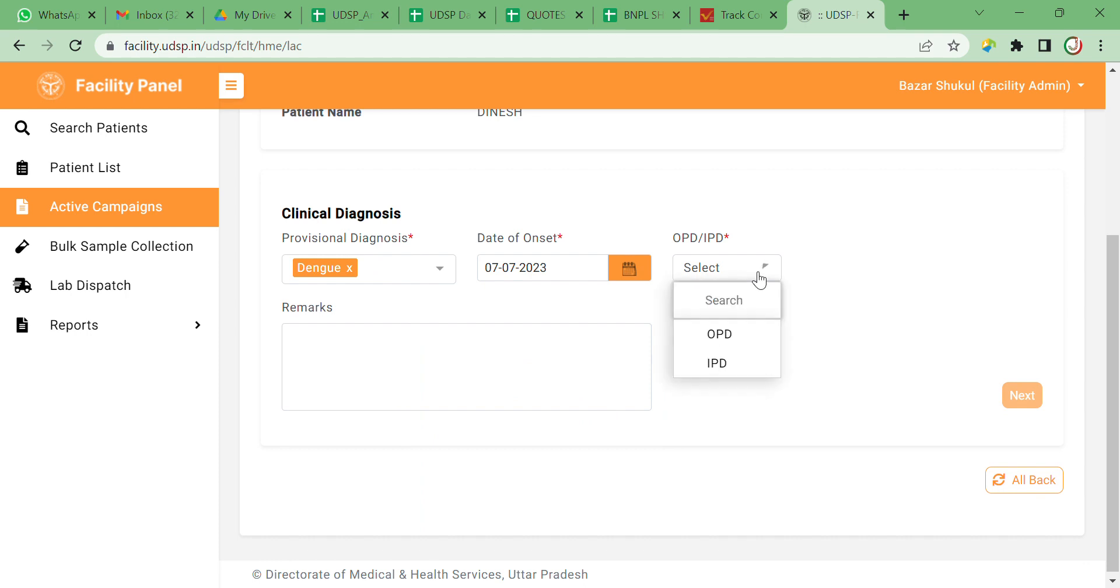
left_click(730, 339)
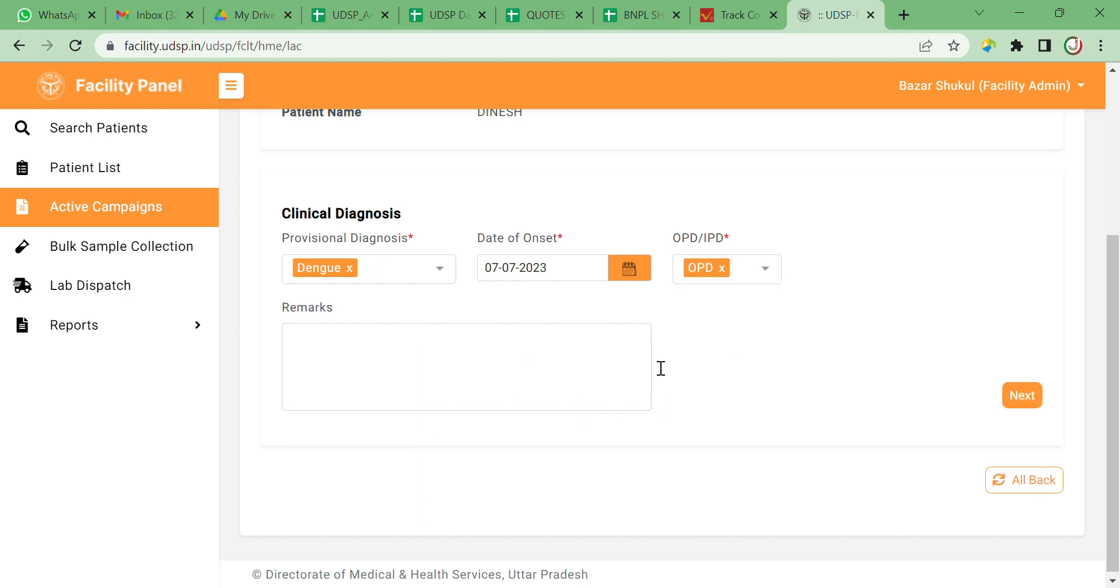
left_click(1022, 397)
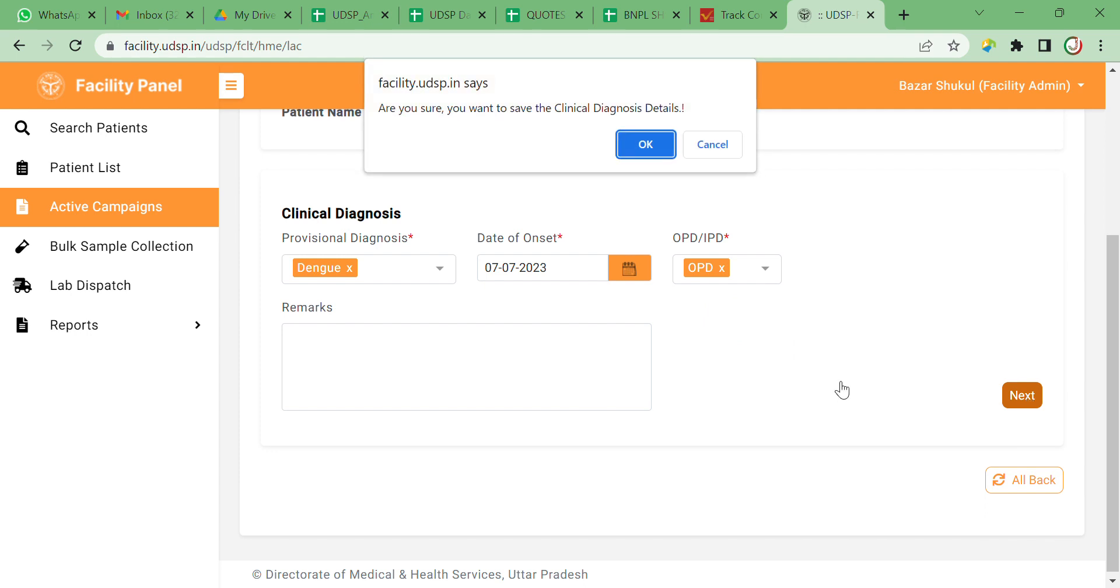
left_click(667, 146)
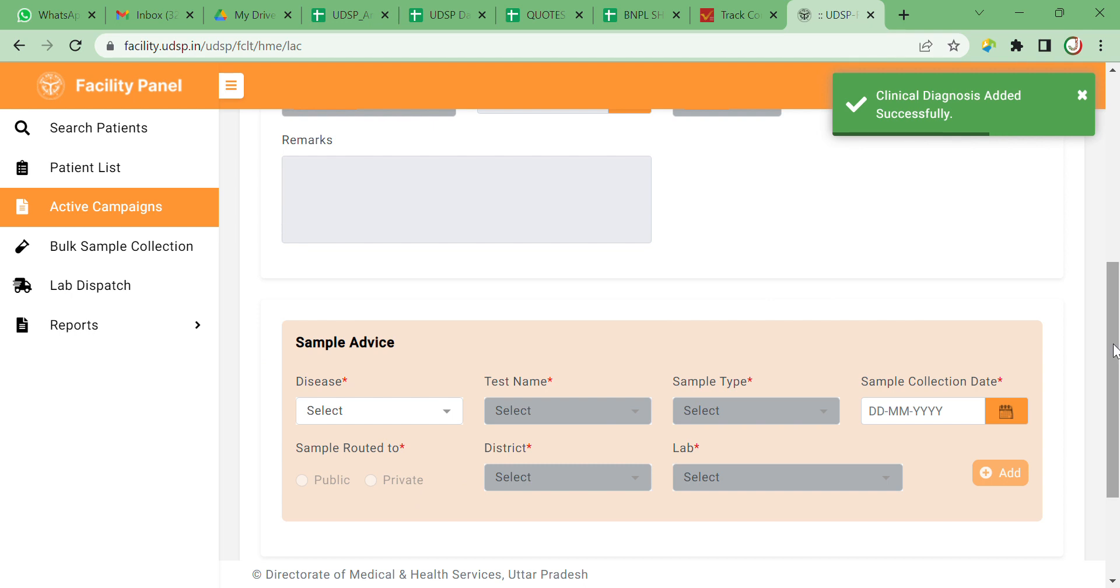
- In Sample Advice, set the disease to Dengue and the test name to NS1 RDT/ Antigen
left_click_drag(1114, 350, 1053, 266)
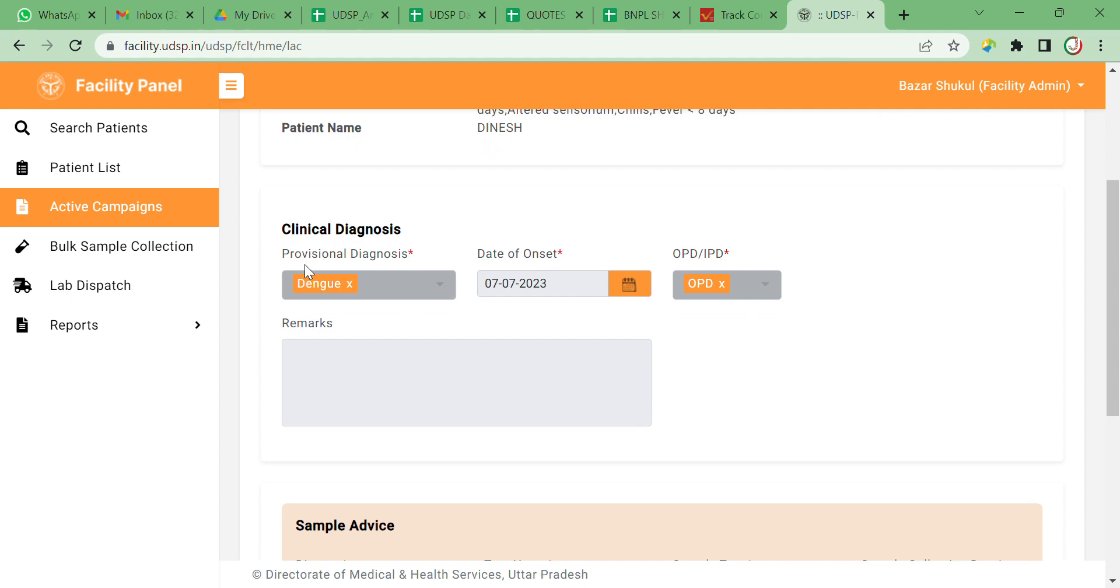
left_click_drag(1113, 266, 1107, 409)
left_click(449, 266)
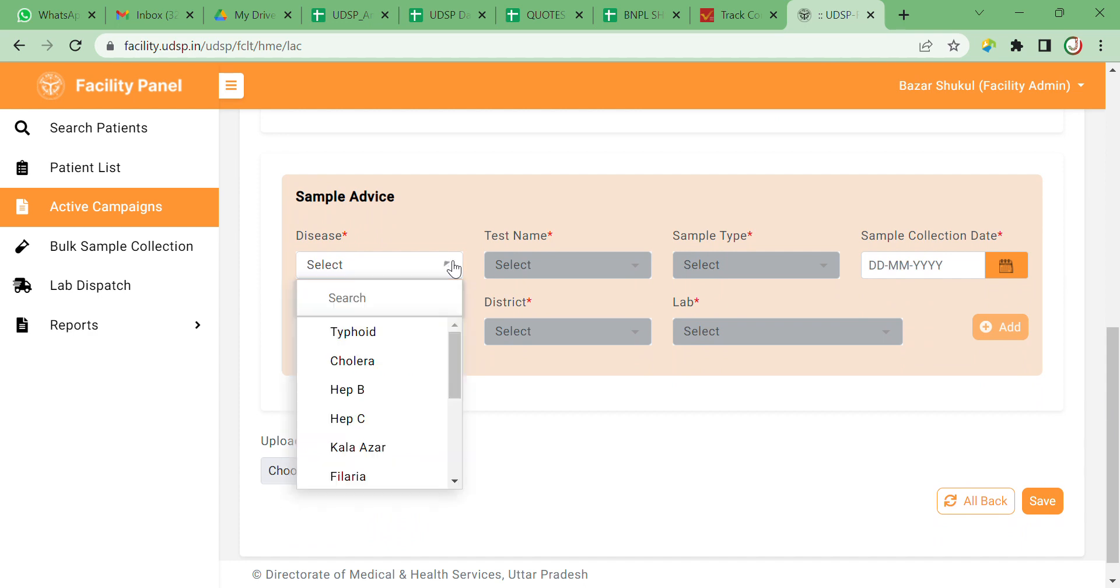
left_click_drag(452, 357, 452, 422)
left_click(390, 451)
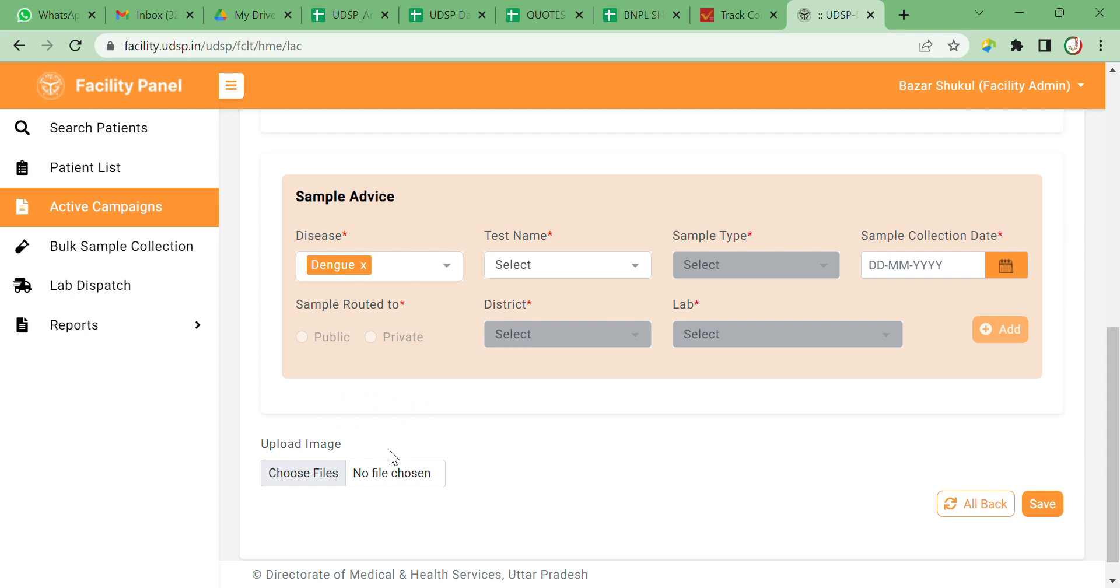
left_click(621, 263)
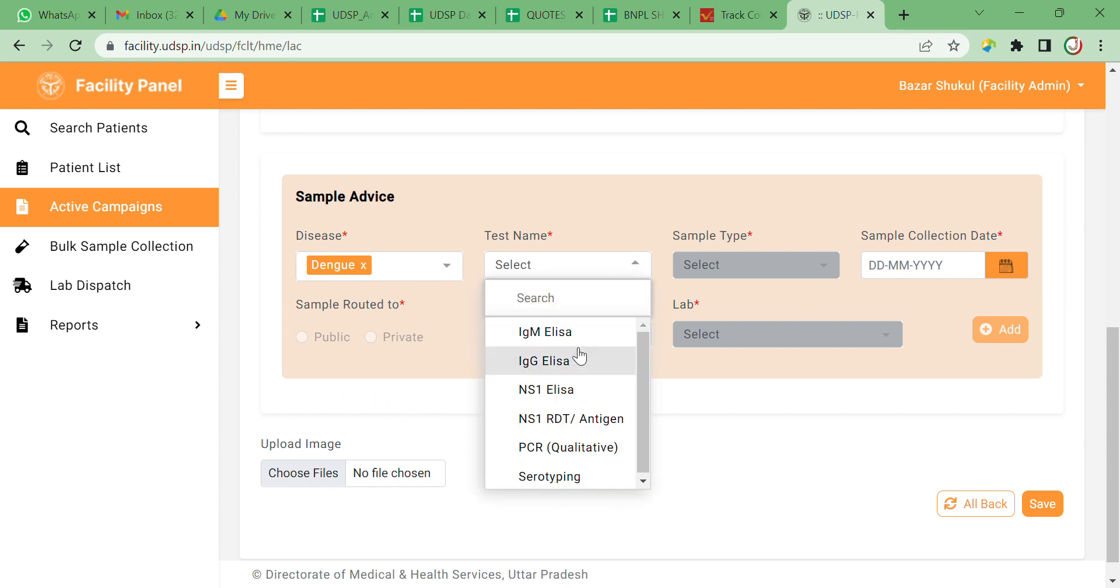
left_click(594, 420)
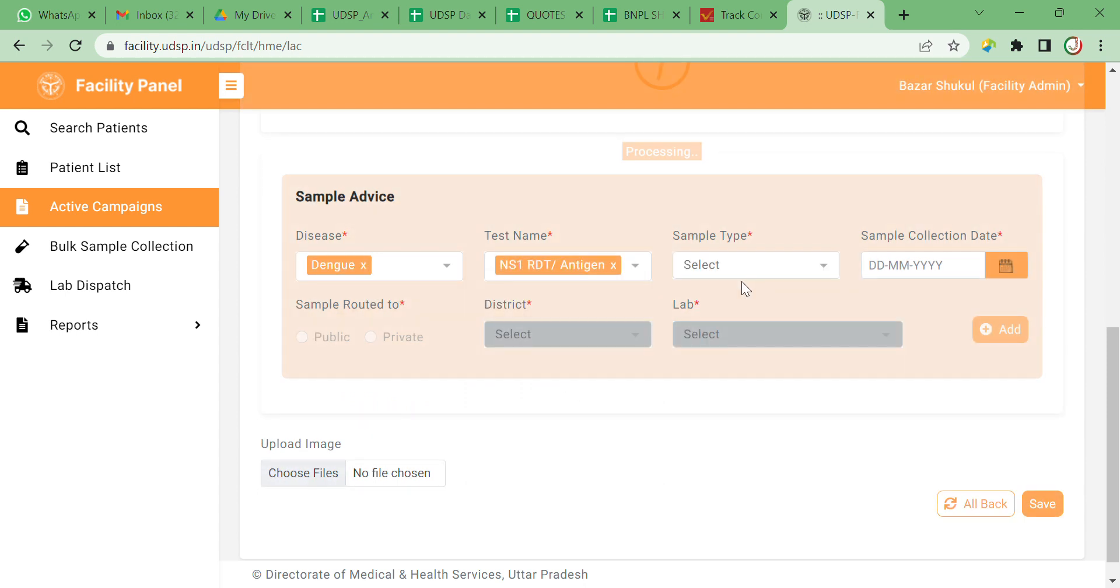
- Set the sample type to Serum and the sample collection date to 12-07-2023
left_click(803, 271)
left_click(771, 332)
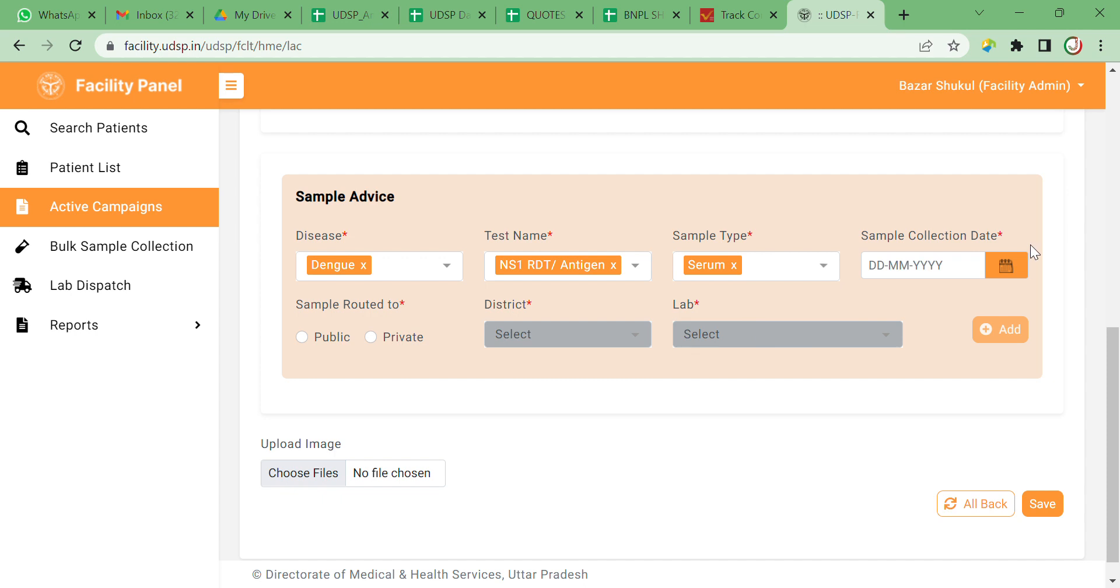
left_click(1009, 269)
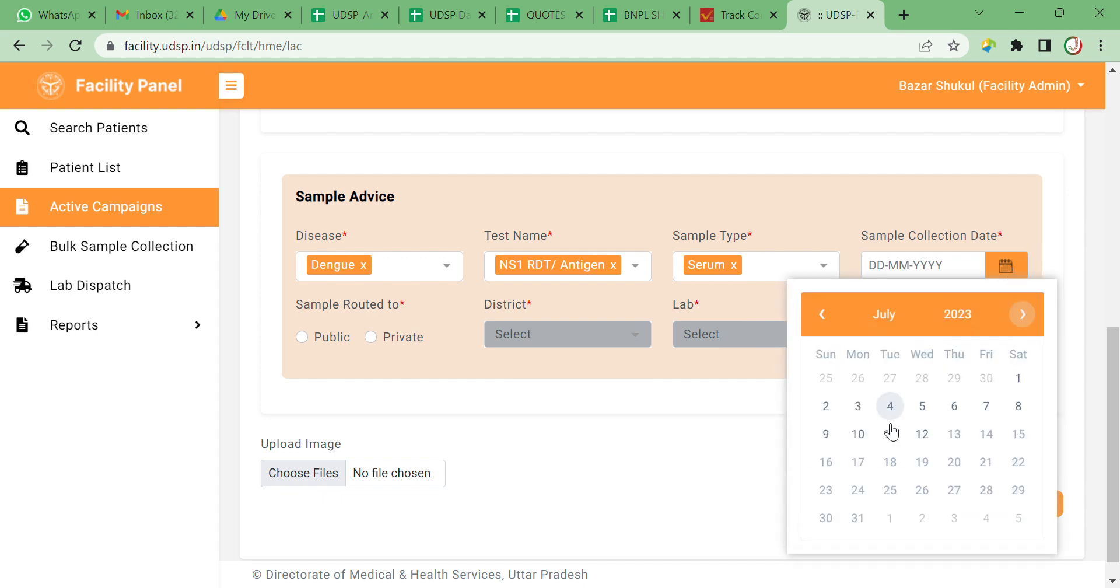
left_click(922, 434)
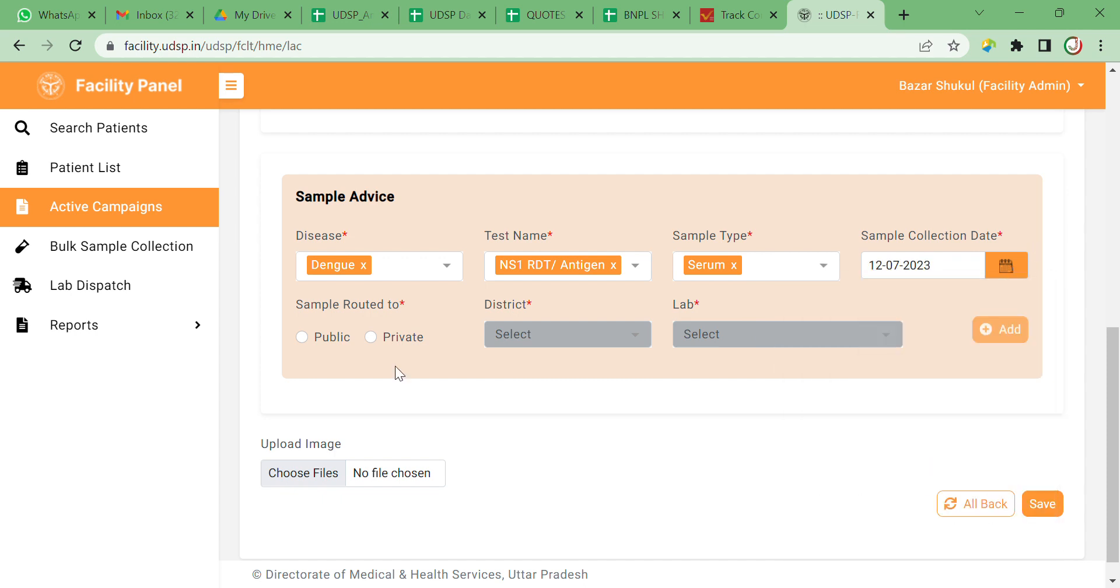
- Route the Dengue NS1 sample to the public Lab Bazar Shukul, Amethi, in Amethi district, and add it to the samples
left_click(302, 337)
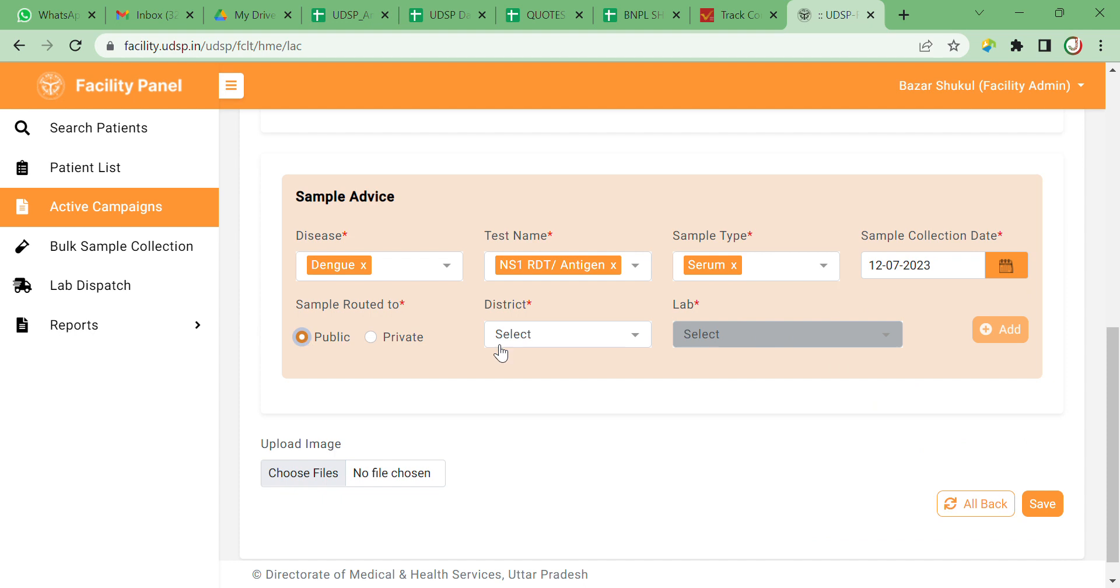
left_click(642, 341)
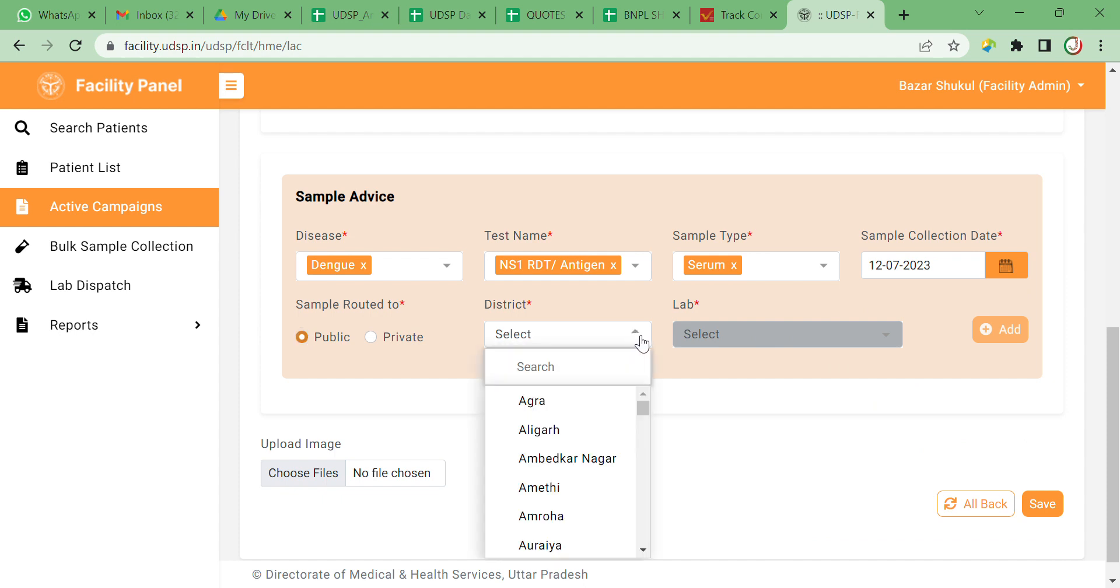
left_click(570, 488)
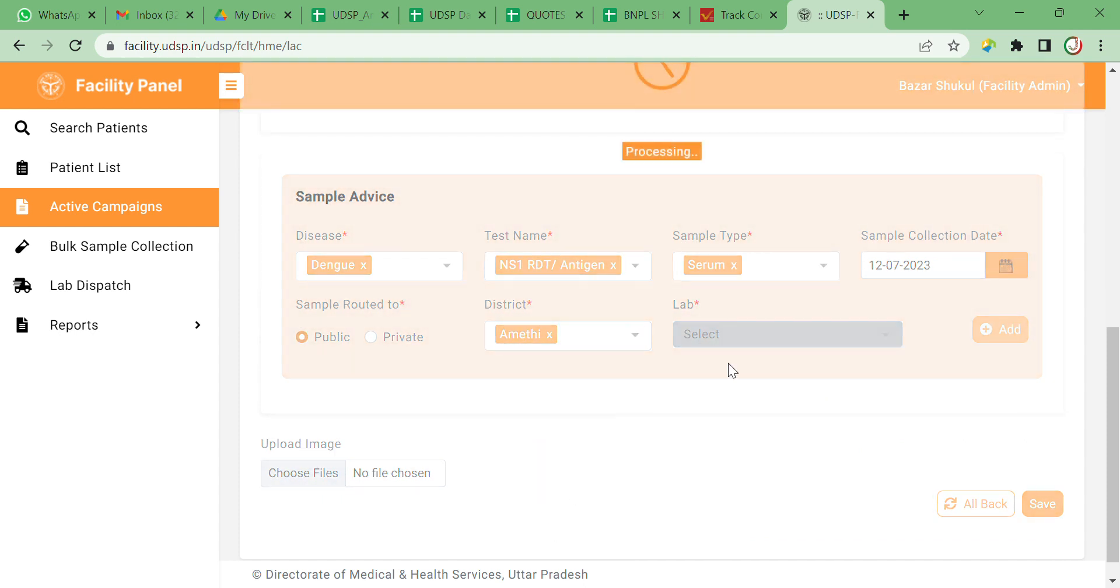
left_click(806, 344)
mouse_move(895, 411)
left_mouse_down()
mouse_move(894, 446)
mouse_move(895, 400)
left_mouse_up()
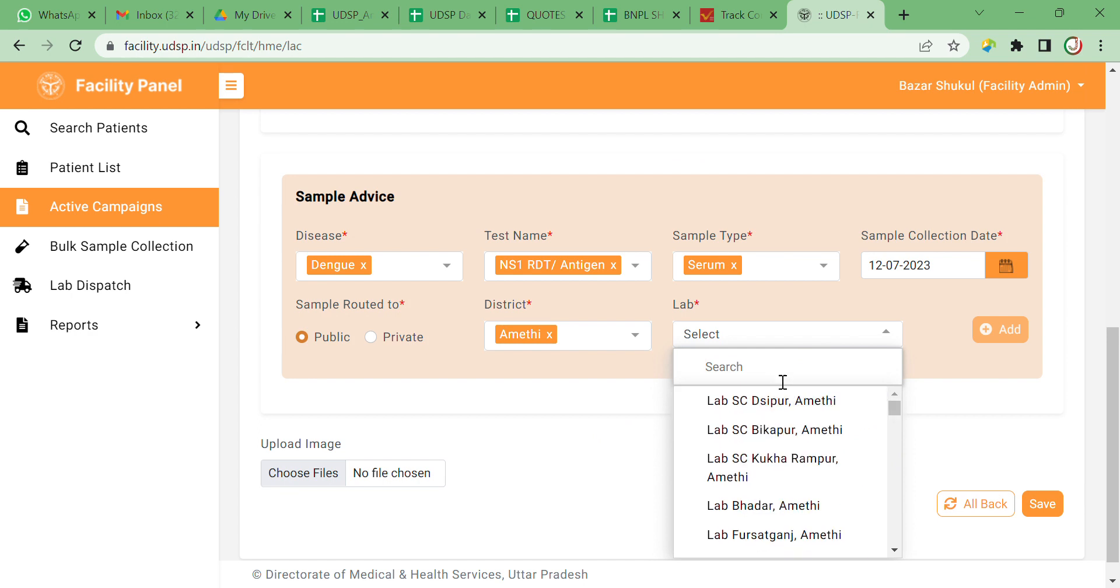
type("SHU")
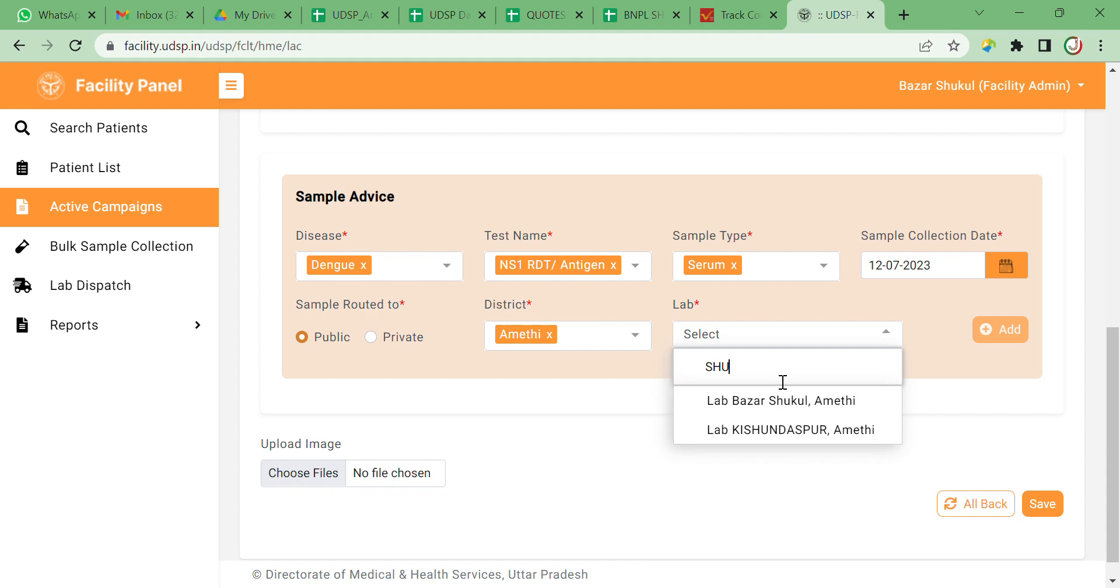
left_click(795, 400)
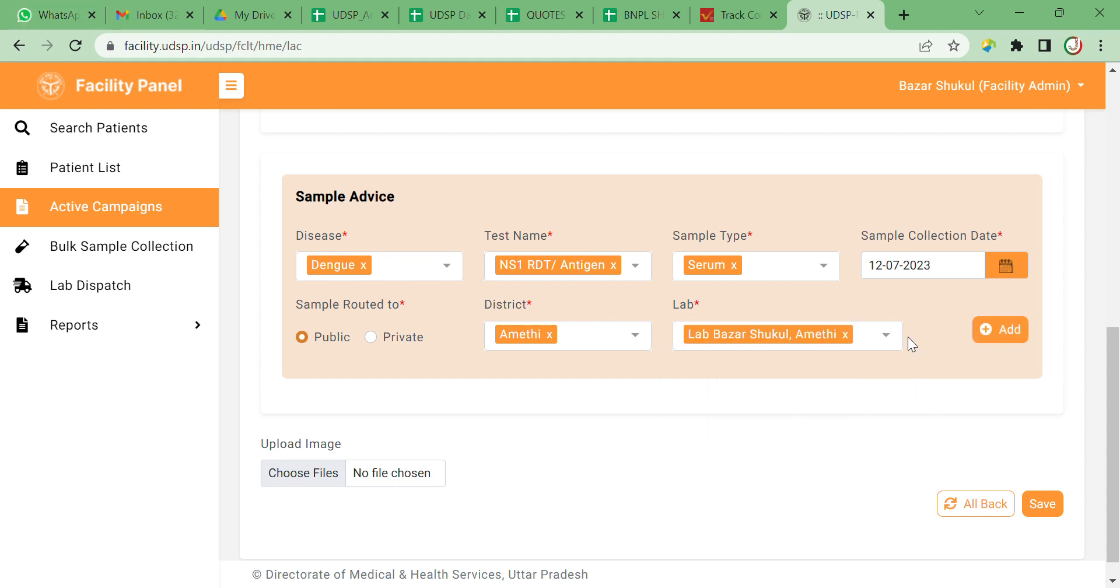
left_click(1007, 342)
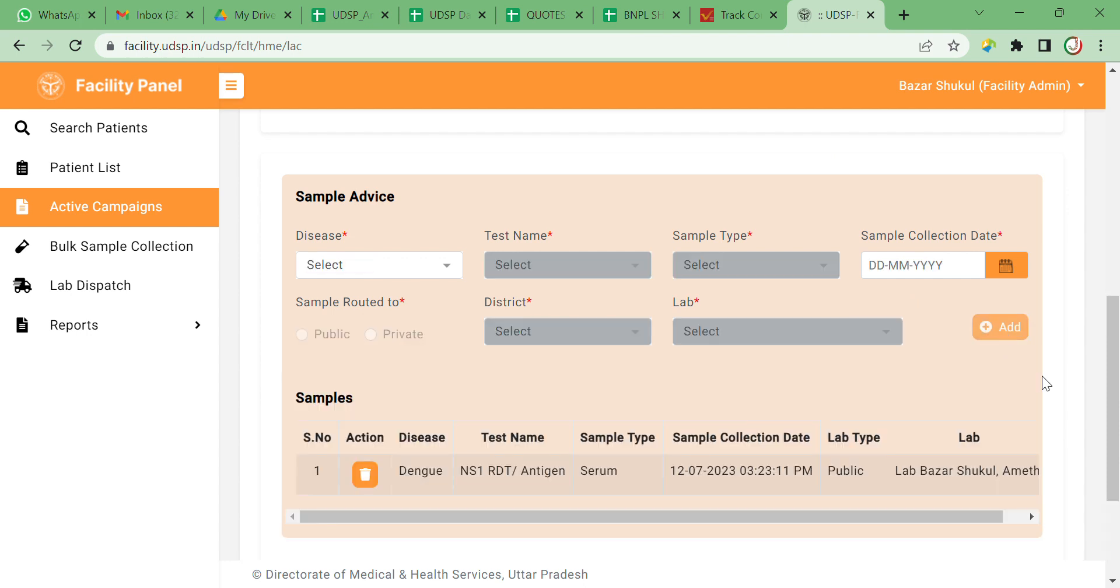
- Start another sample advice entry with disease Malaria and test name Rapid Diagnostic Kit (RDT)
mouse_move(1113, 330)
left_mouse_down()
mouse_move(1116, 410)
mouse_move(1116, 339)
left_mouse_up()
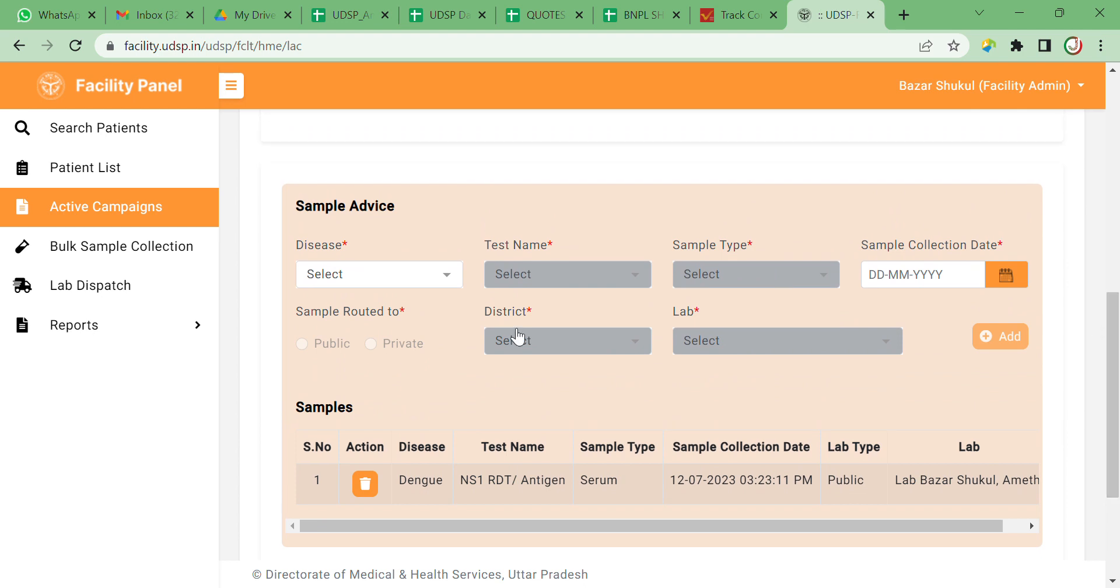
left_click(447, 276)
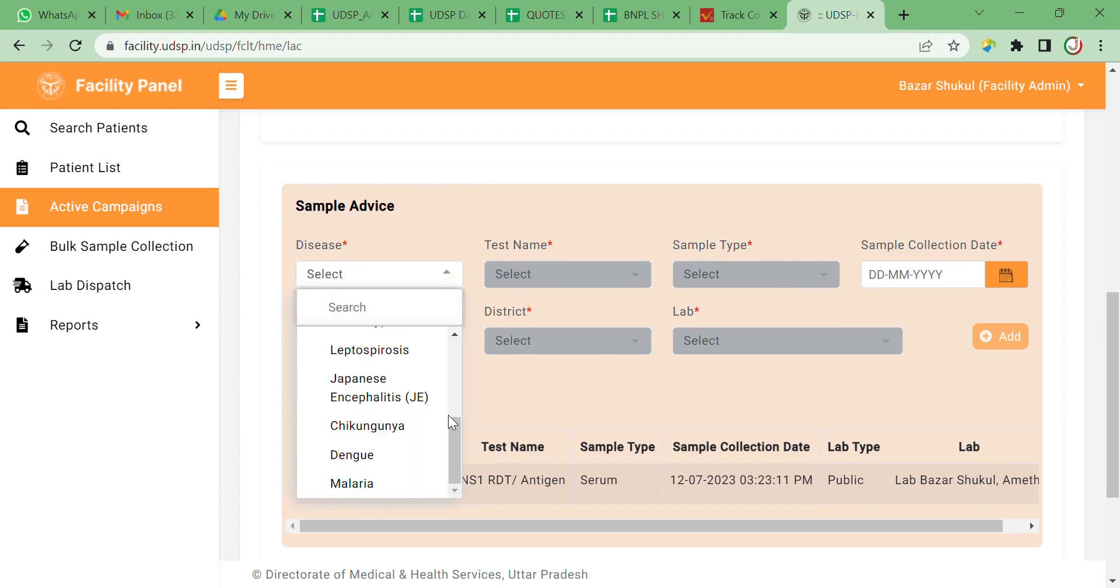
left_click(367, 490)
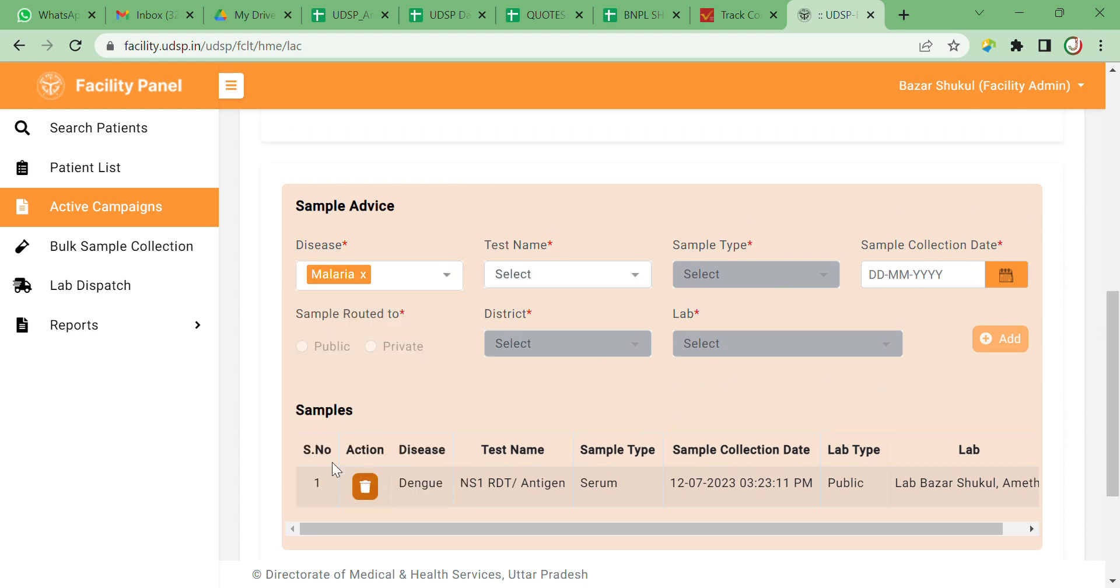
left_click(609, 275)
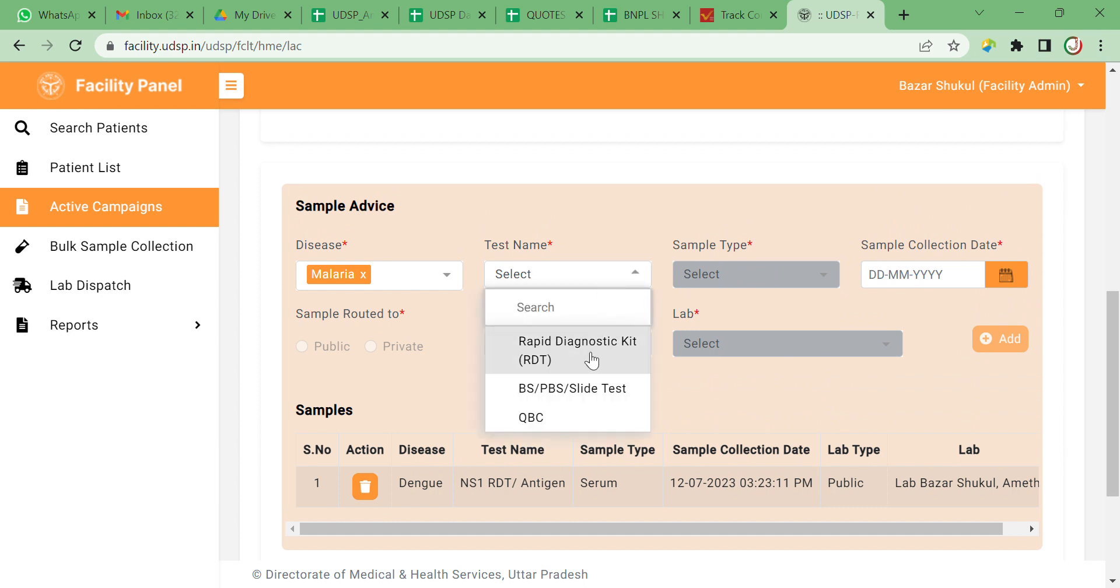
left_click(580, 348)
- Set the Malaria sample's type to Serum and its collection date to 12-07-2023
left_click(803, 275)
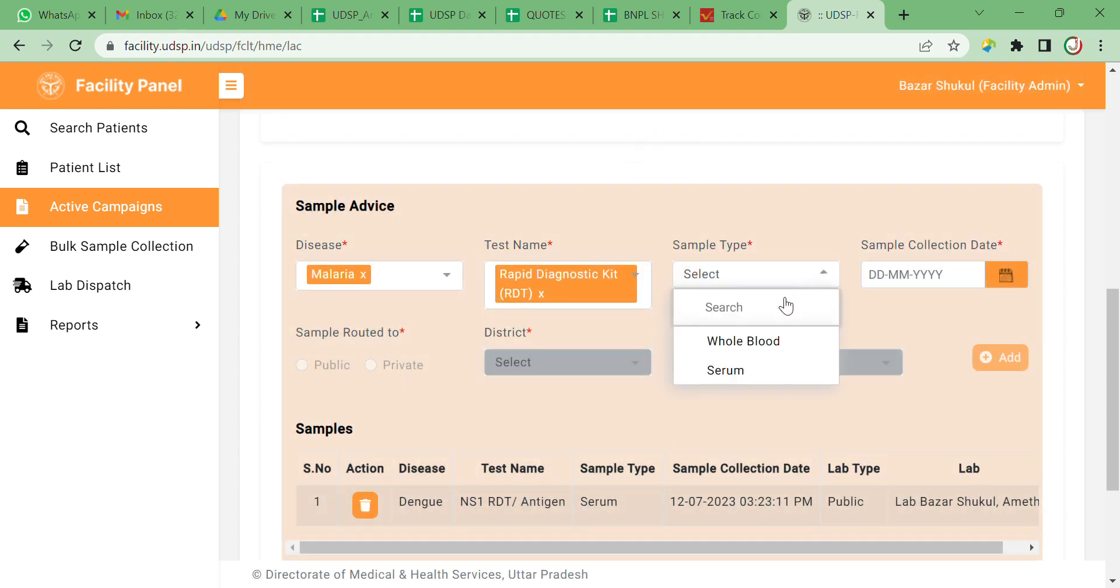
left_click(761, 369)
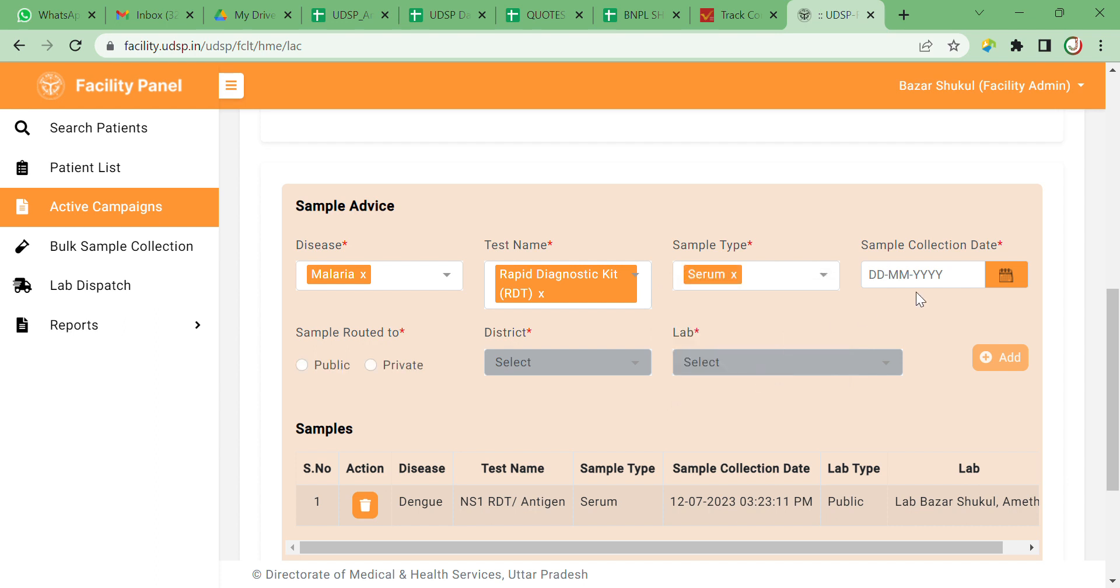
left_click(916, 291)
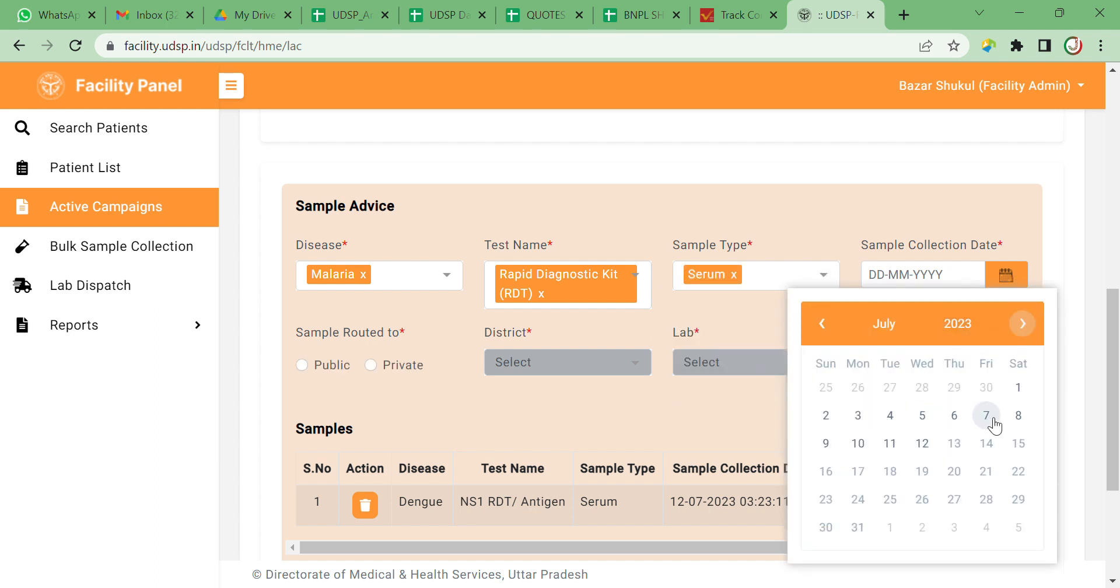
left_click(922, 445)
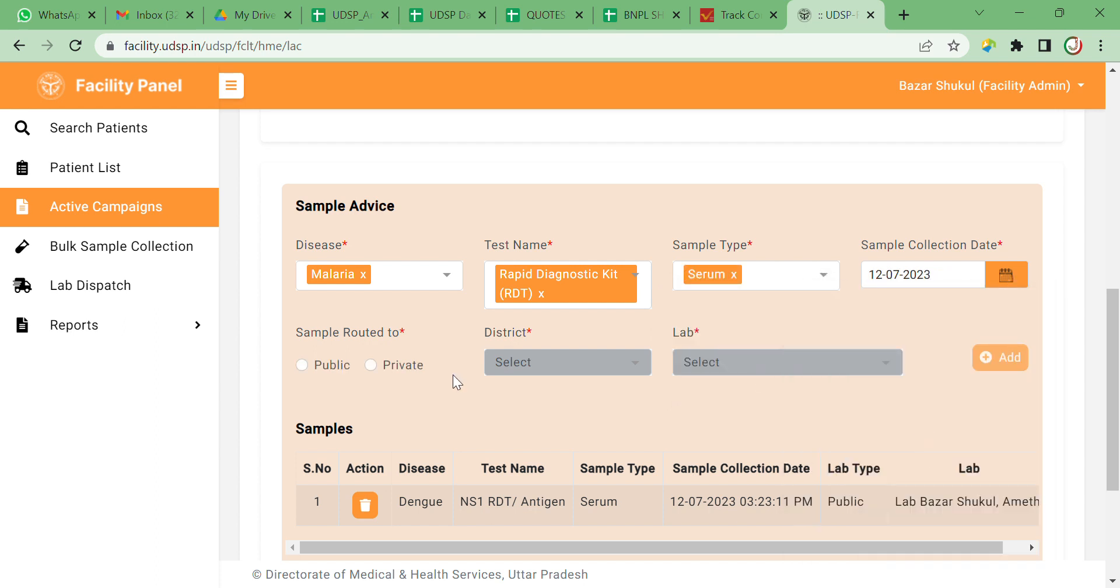
- Route the Malaria sample to the public Lab Bazar Shukul, Amethi, in Amethi district, and add it to the samples
left_click(303, 366)
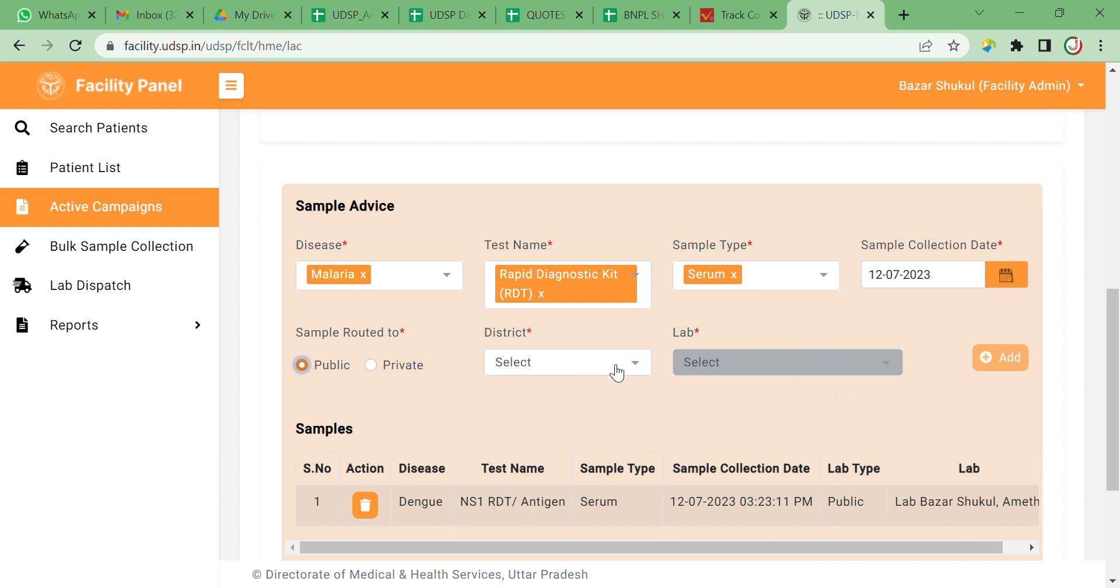
left_click(616, 372)
left_click(567, 512)
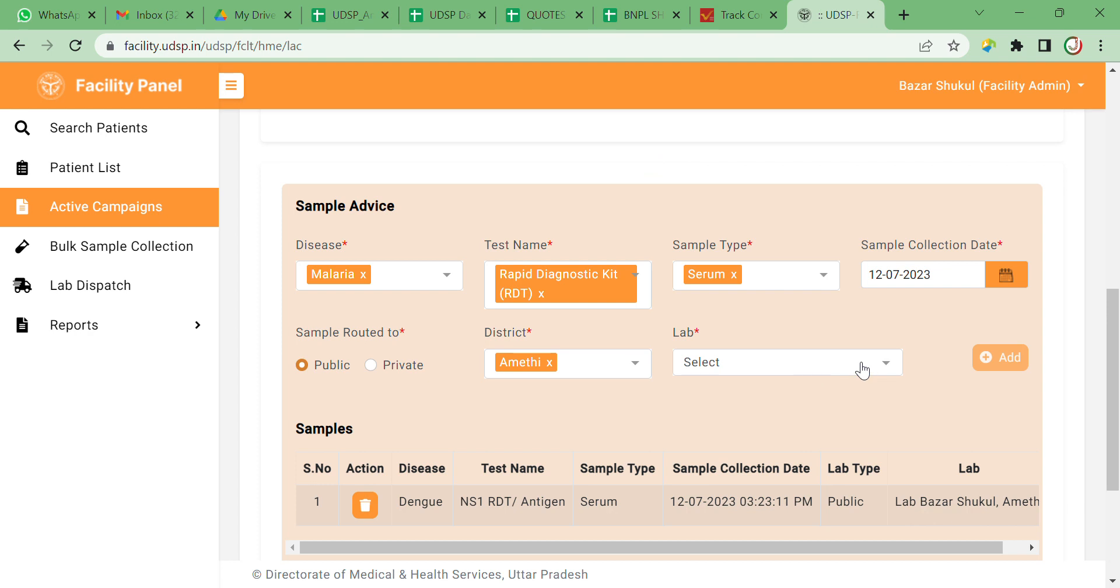
left_click(863, 371)
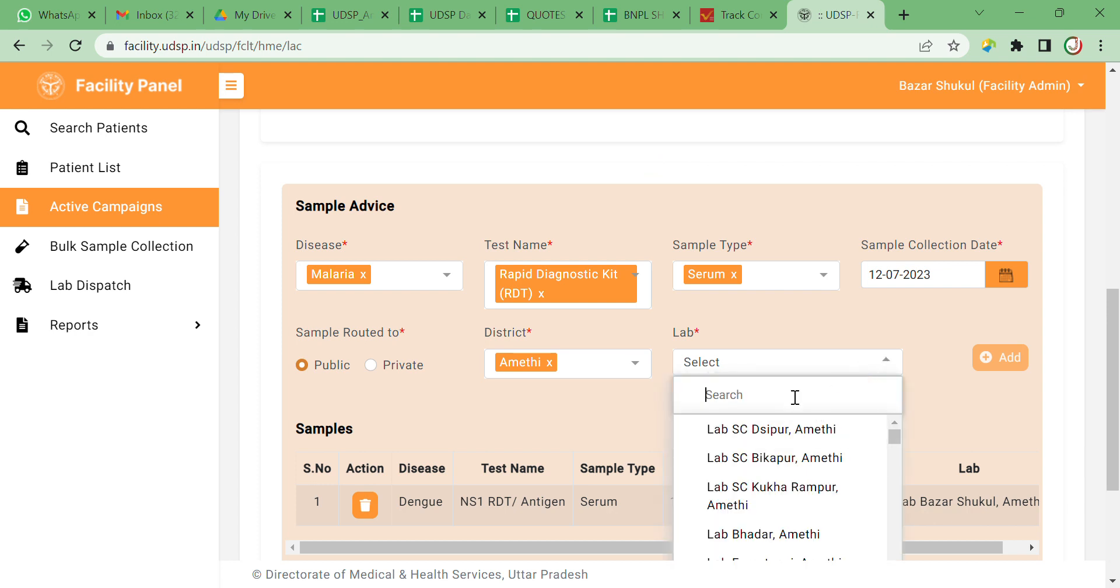
type("SHUK")
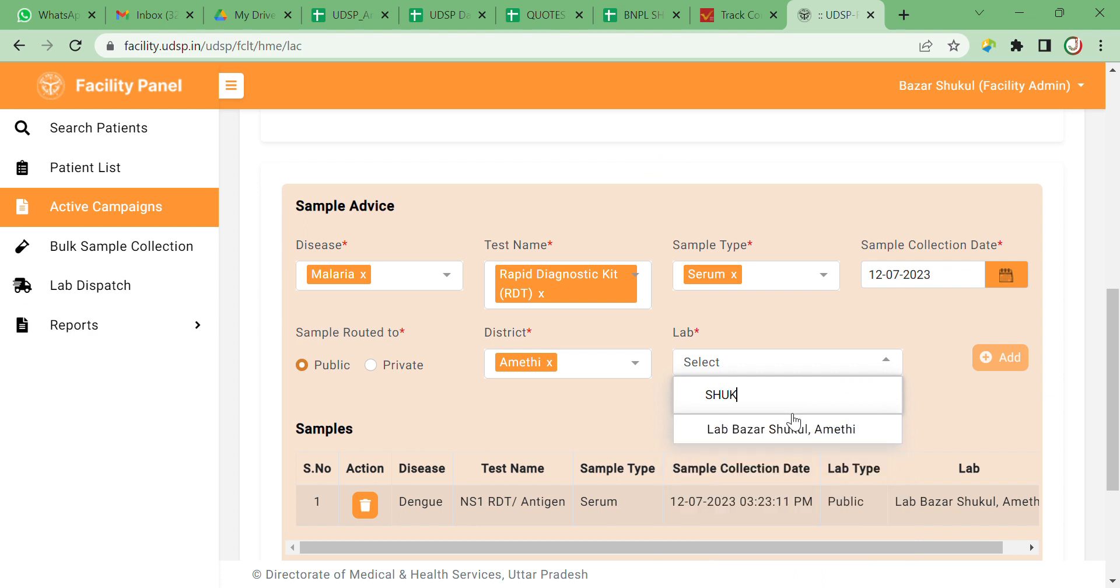
left_click(788, 424)
left_click(999, 357)
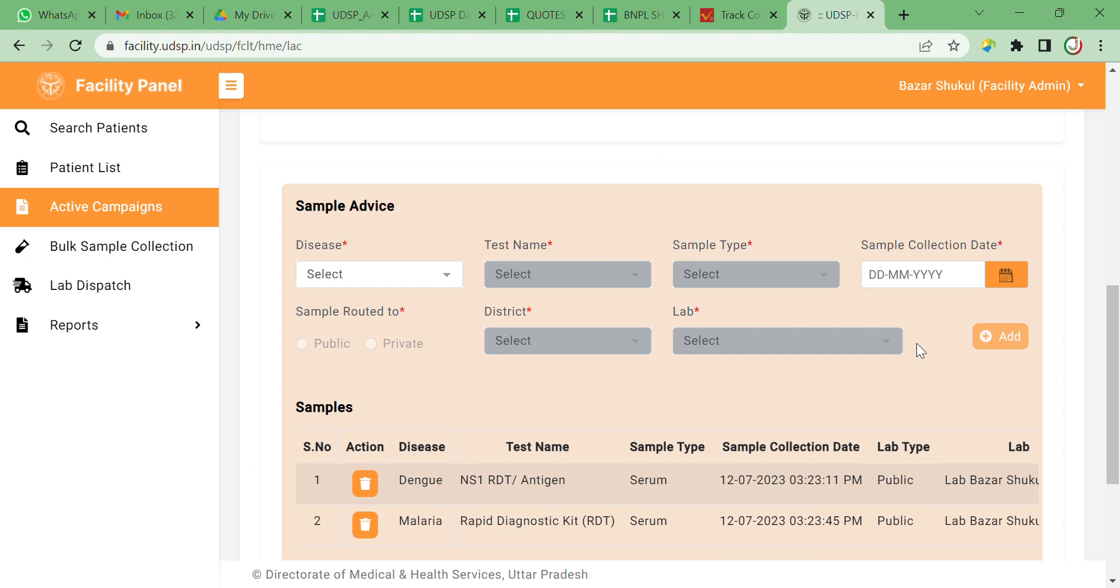
- Start a third sample advice entry with disease Dengue and test name IgM Elisa
left_click(445, 285)
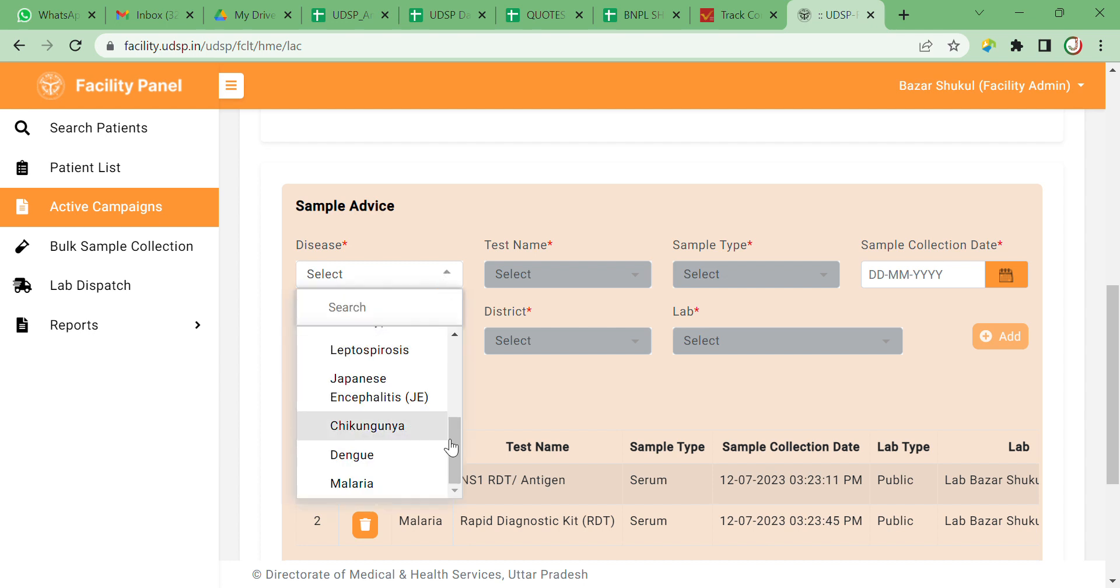
left_click(388, 457)
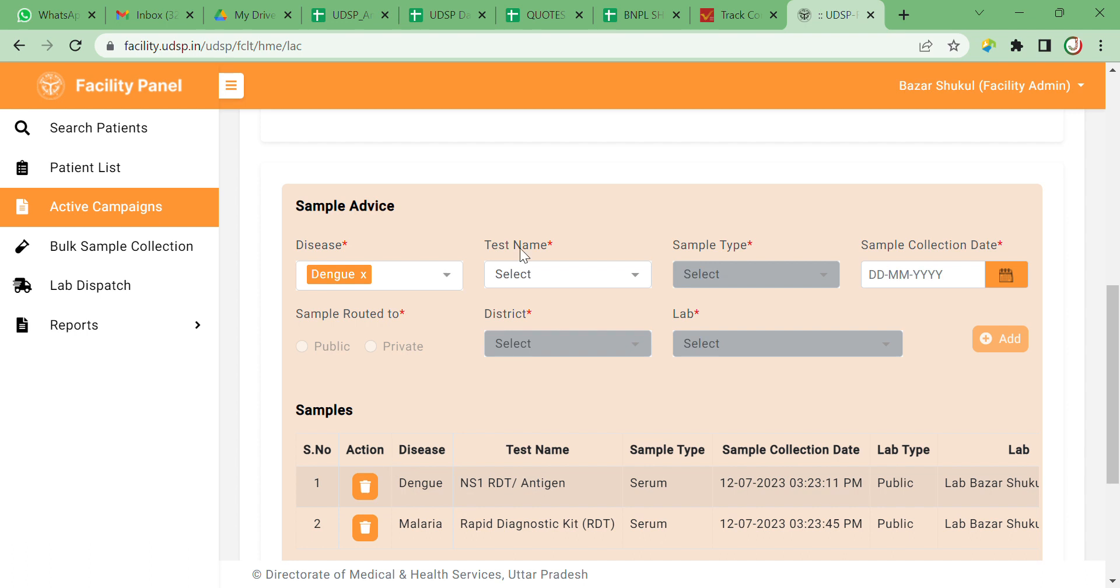
left_click(640, 275)
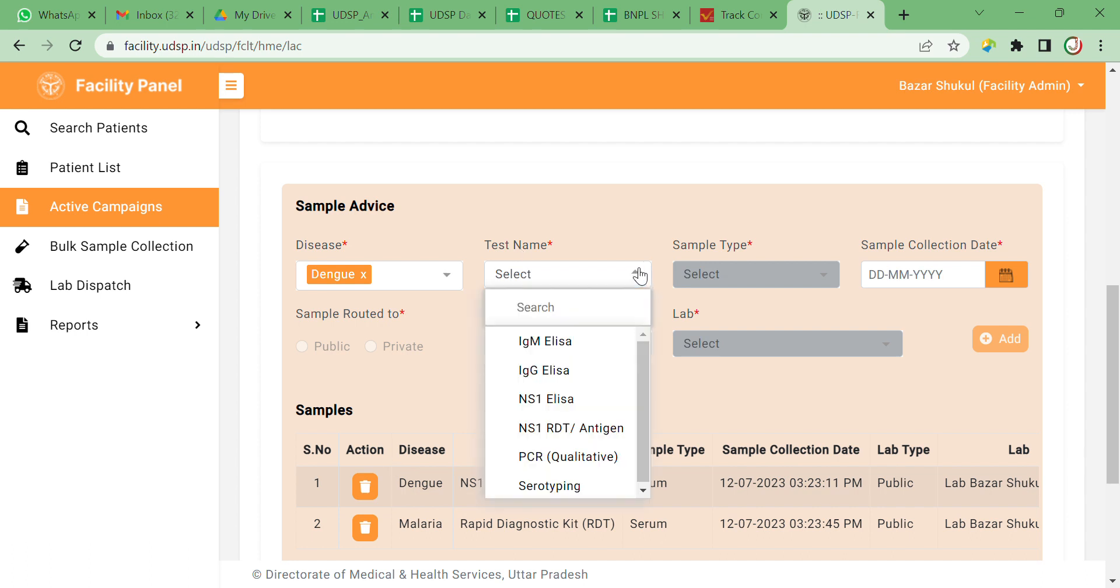
left_click(601, 350)
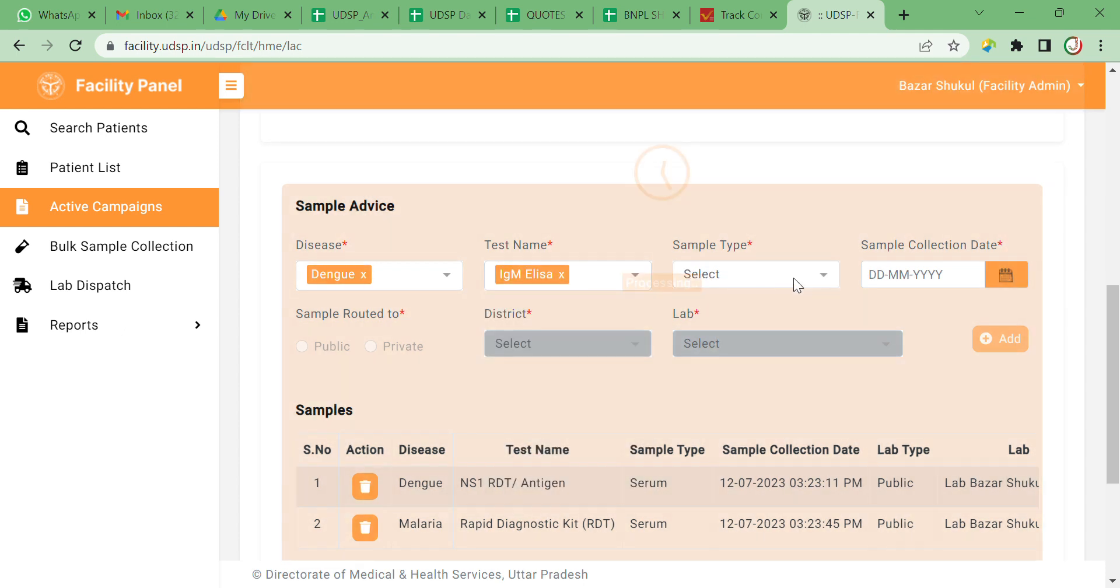
- Set the IgM Elisa sample's type to Serum and its collection date to 12-07-2023
left_click(807, 282)
left_click(782, 339)
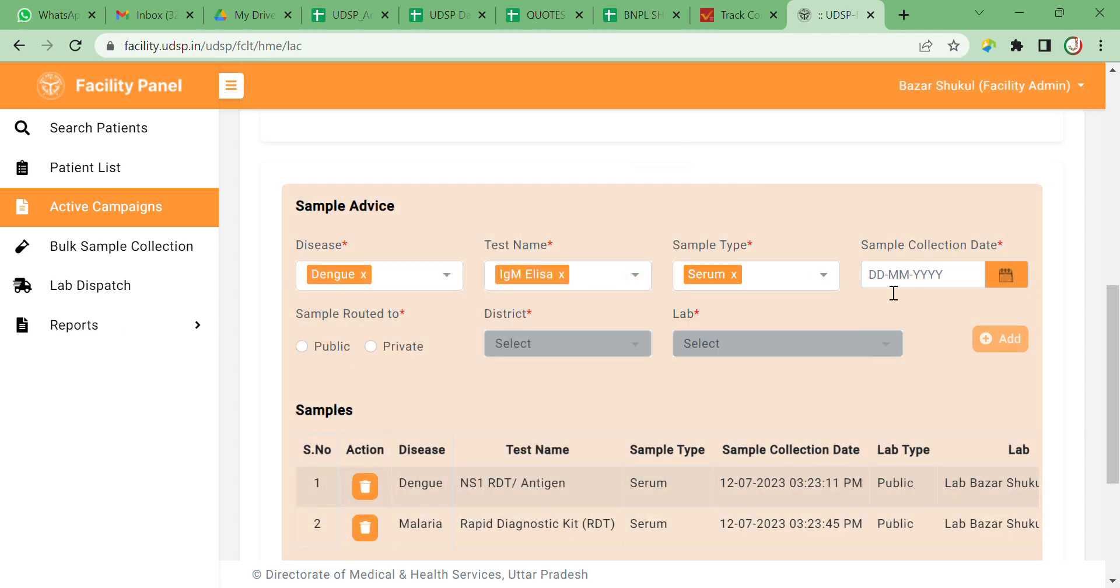
left_click(995, 278)
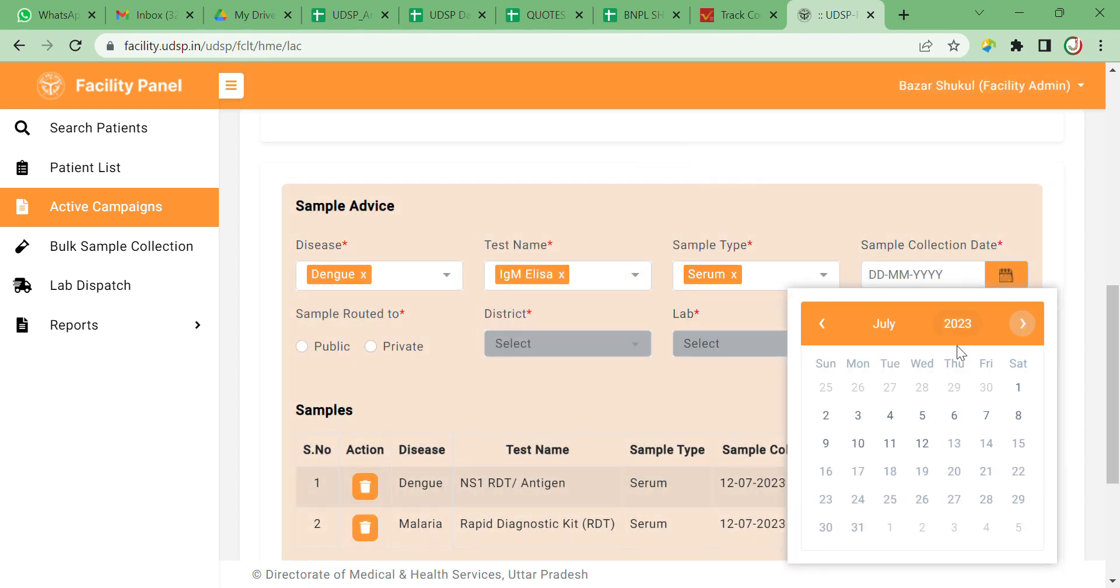
left_click(922, 444)
- Route the IgM Elisa sample to the public Lab District Combined Hospital Gauriganj Amethi, in Amethi district, and add it to the samples
left_click(303, 346)
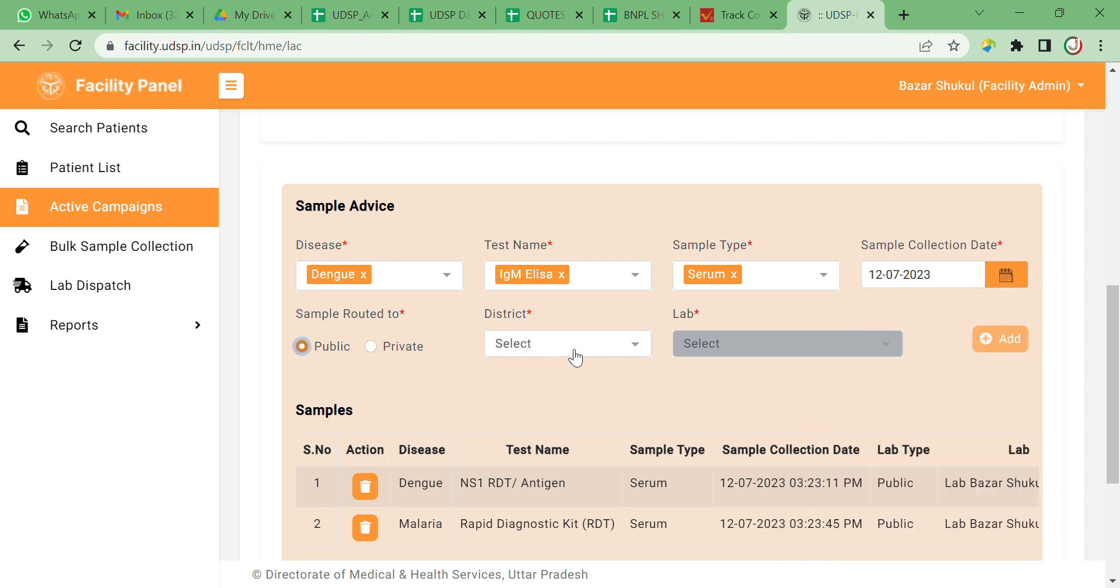
left_click(574, 352)
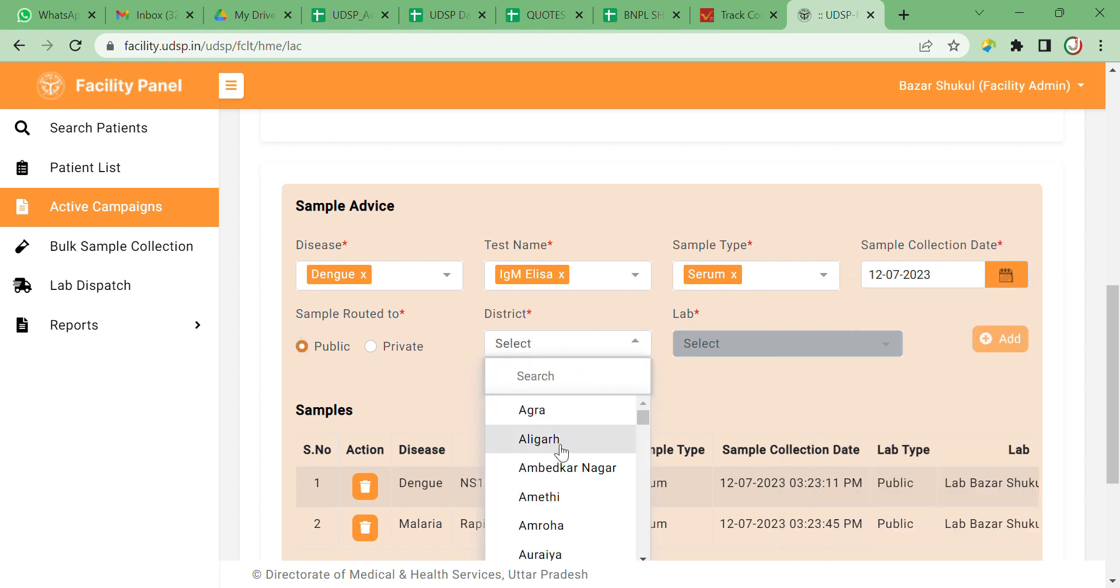
left_click(550, 494)
left_click(896, 353)
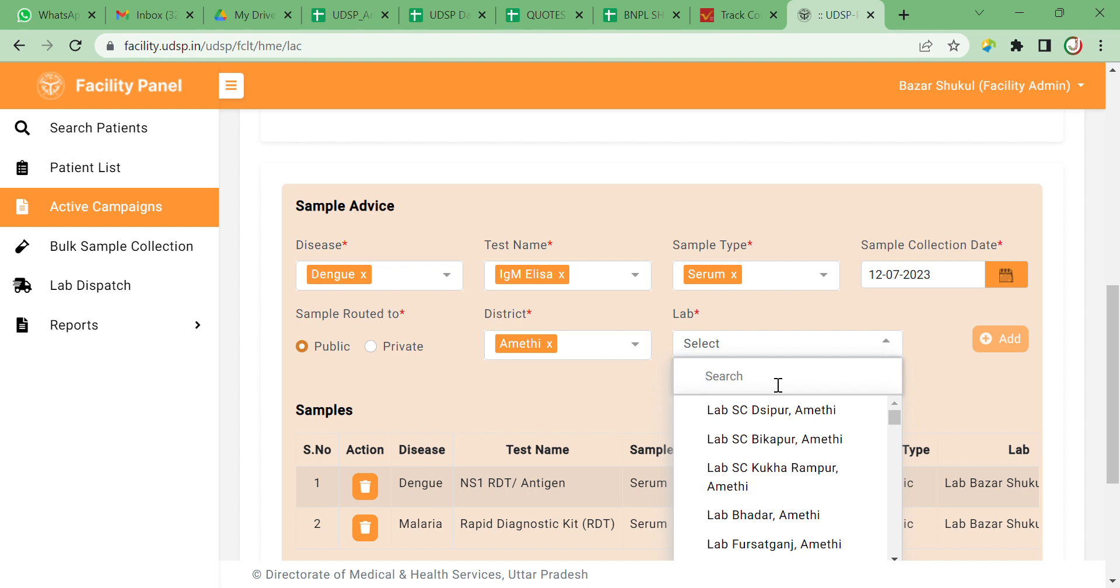
type("DISTR")
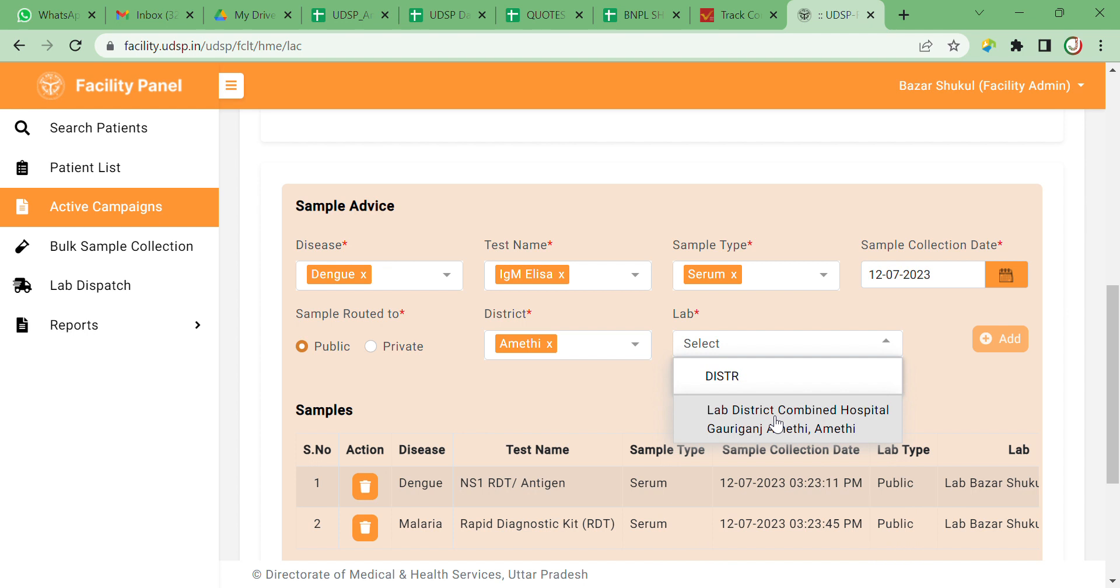
left_click(776, 422)
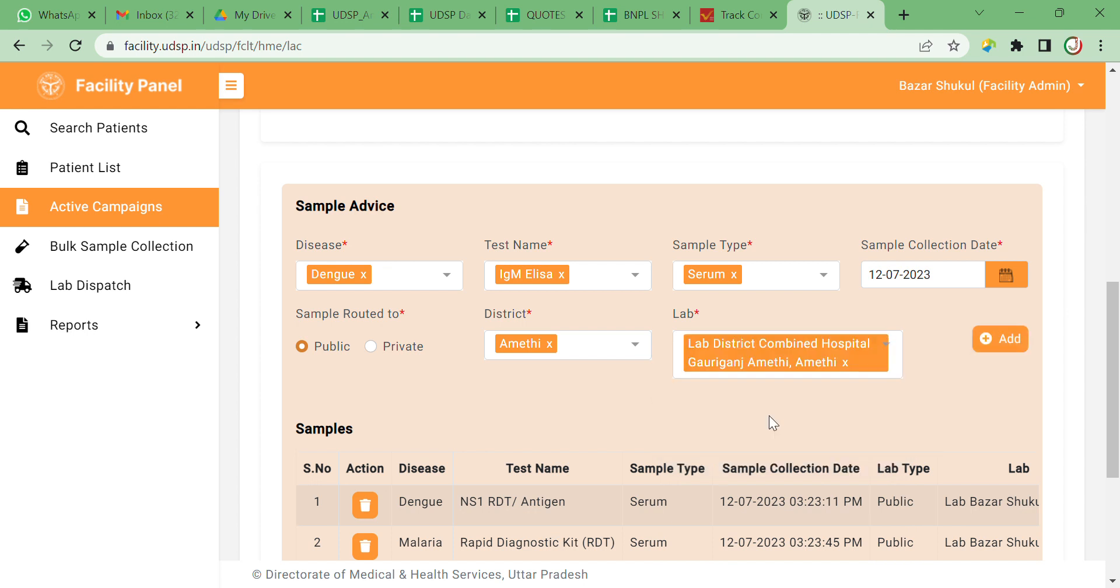
left_click(1011, 343)
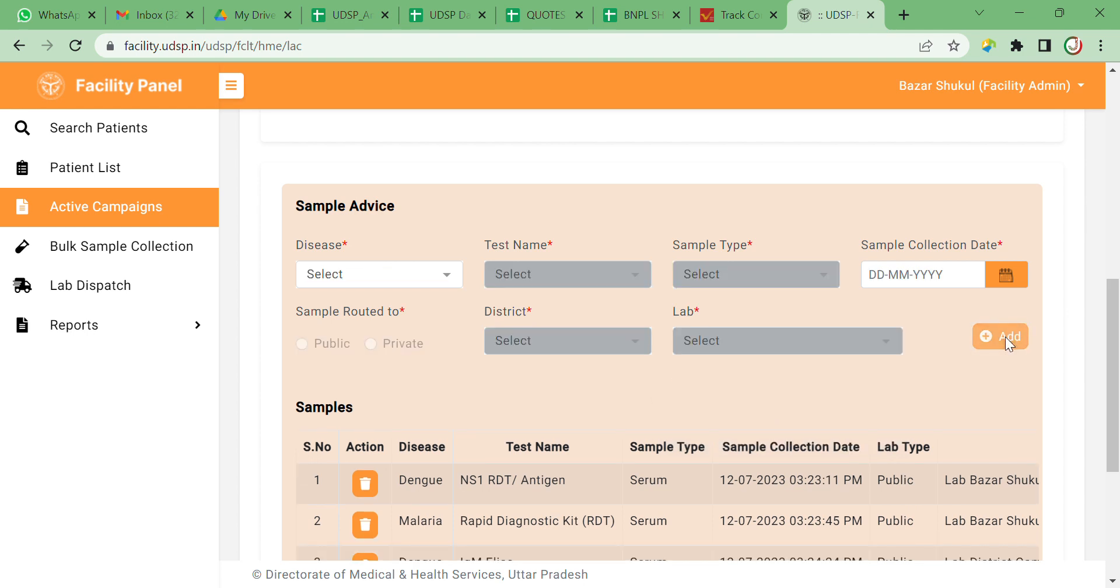
- Review the added entries in the Samples table, including their test names and assigned labs
left_click_drag(1112, 314, 1114, 389)
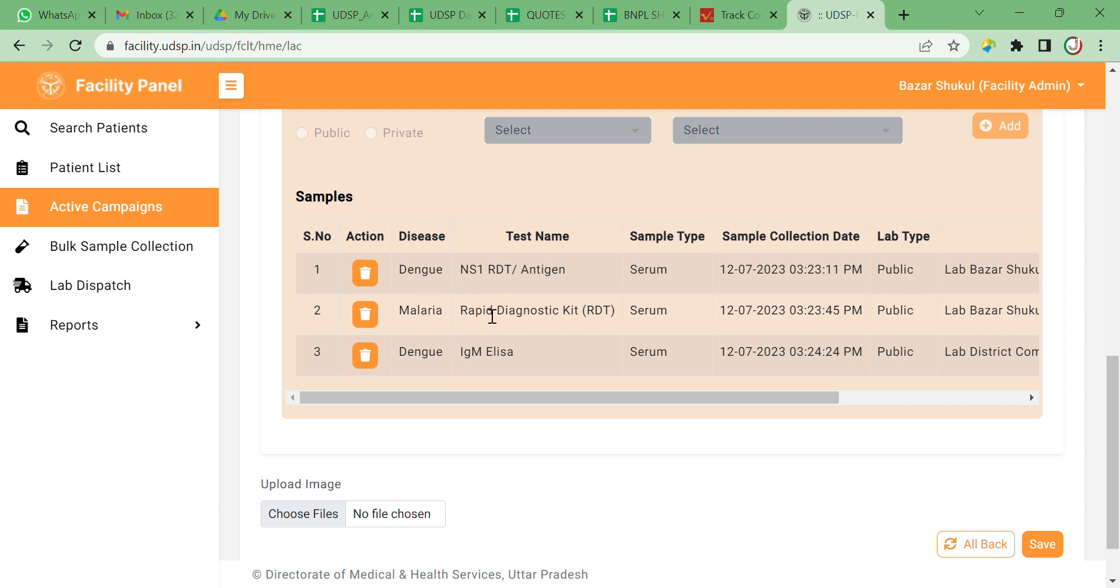
left_click_drag(517, 399, 775, 386)
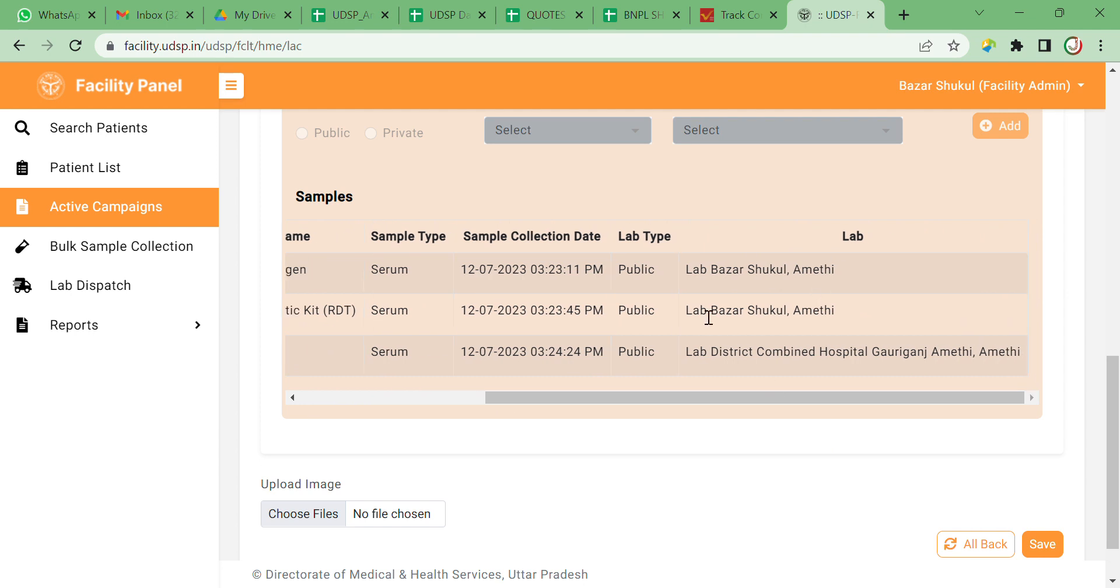
left_click_drag(763, 408, 497, 408)
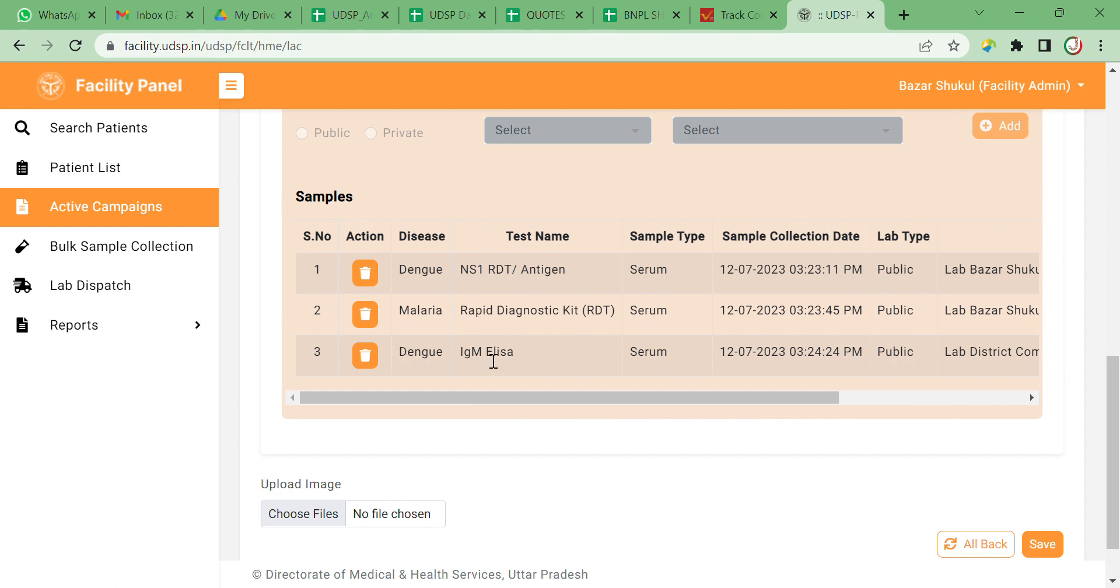
- Check the assigned labs in the Samples table, then save the collected samples and confirm the save
left_click_drag(610, 401, 876, 392)
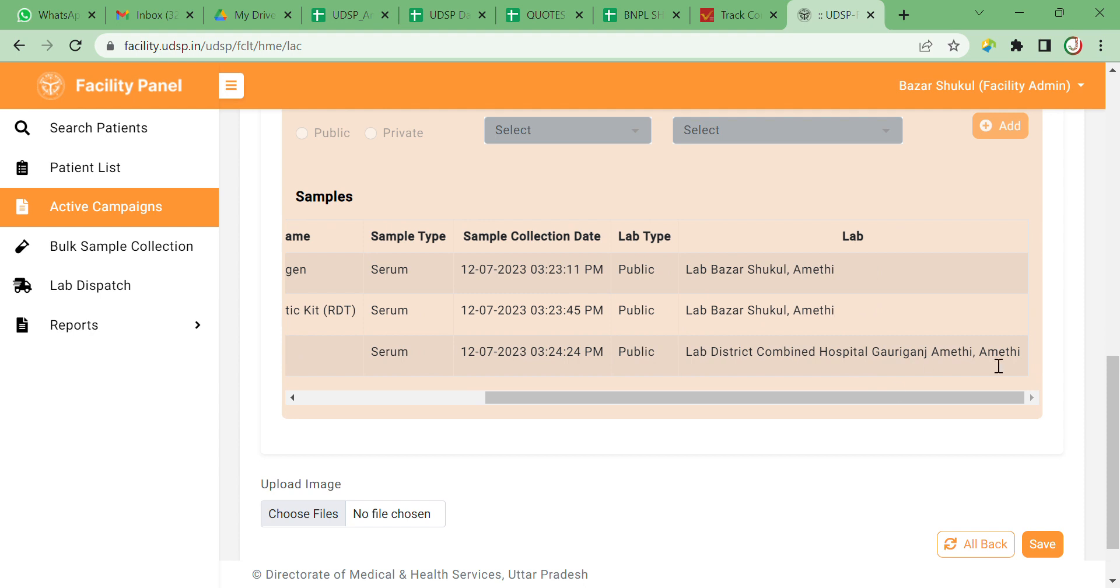
mouse_move(873, 397)
left_mouse_down()
mouse_move(706, 415)
mouse_move(769, 399)
mouse_move(854, 399)
left_mouse_up()
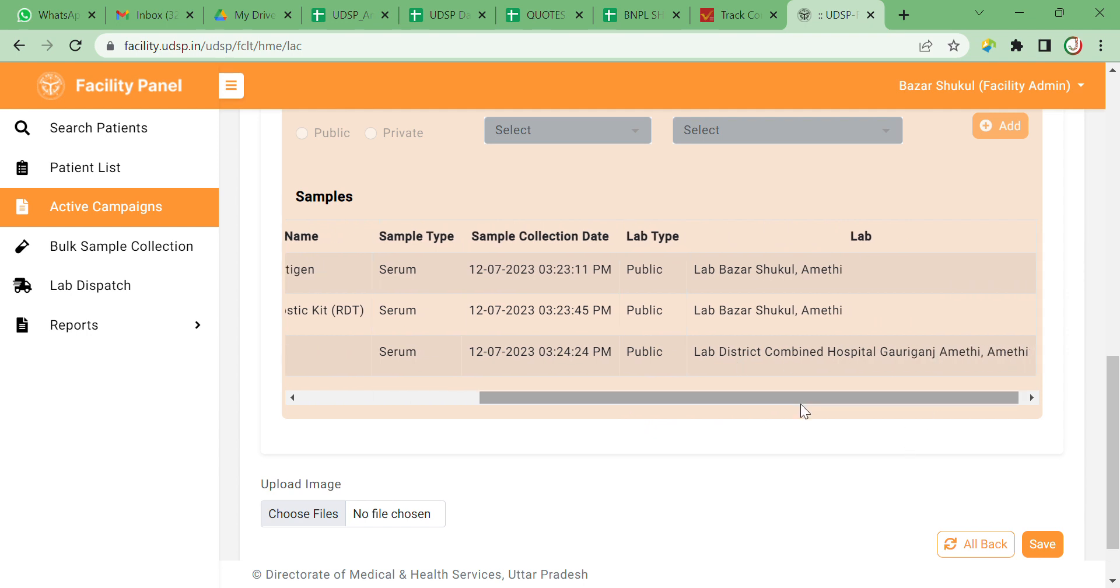
left_click_drag(870, 399, 529, 395)
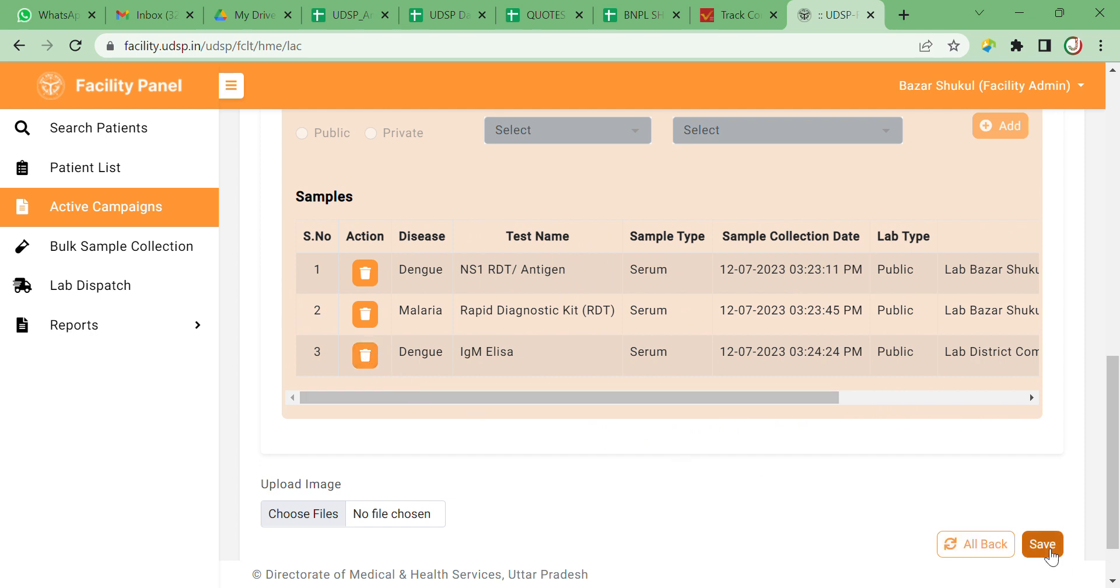
left_click(1045, 545)
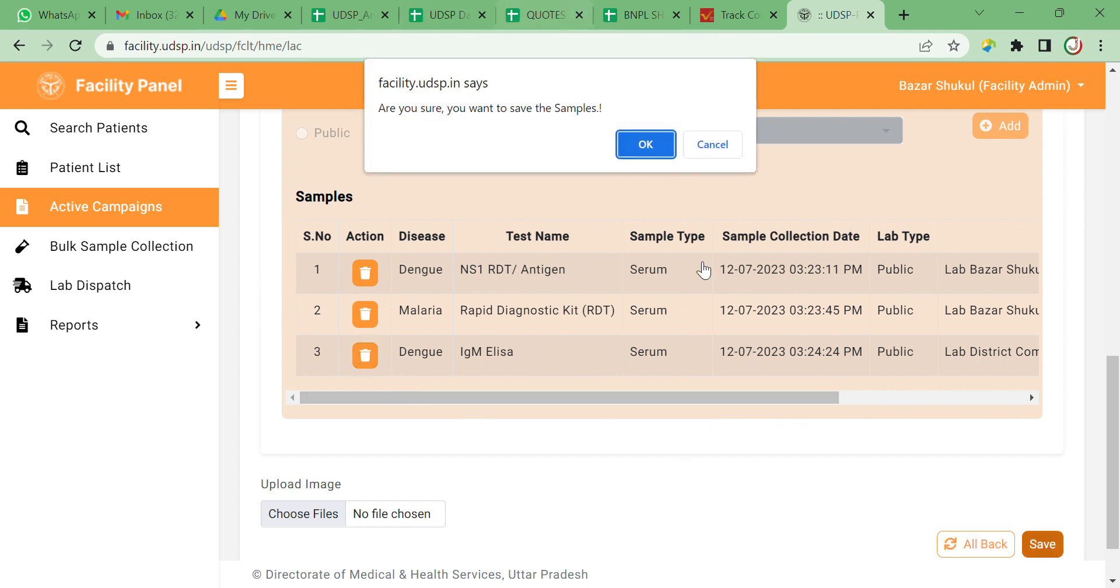
left_click(646, 145)
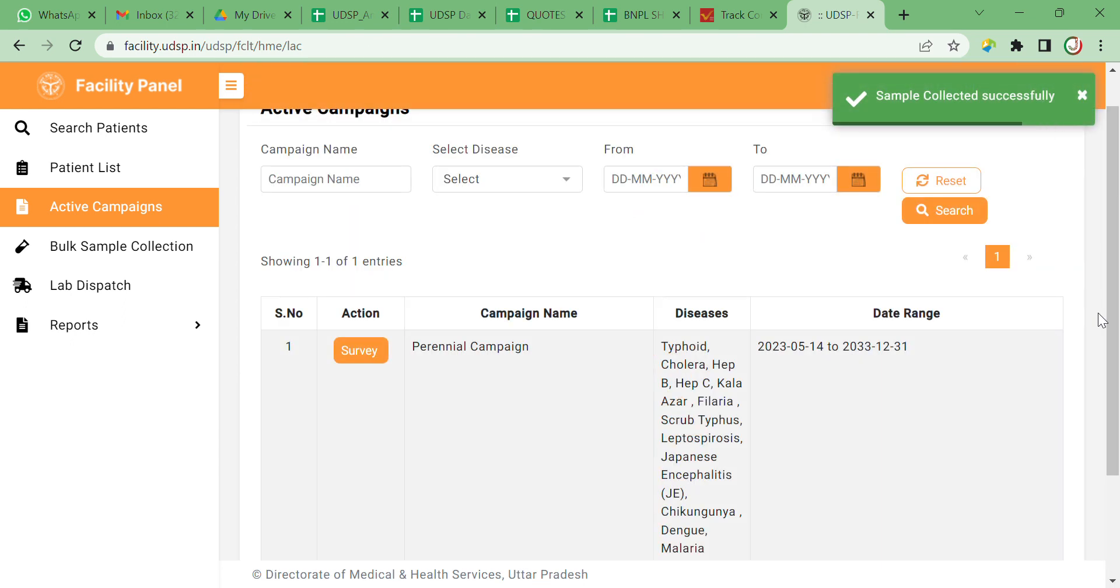
- Open the Patient List and go to the patient records linked to the Perennial Campaign
left_click_drag(1115, 251, 1115, 324)
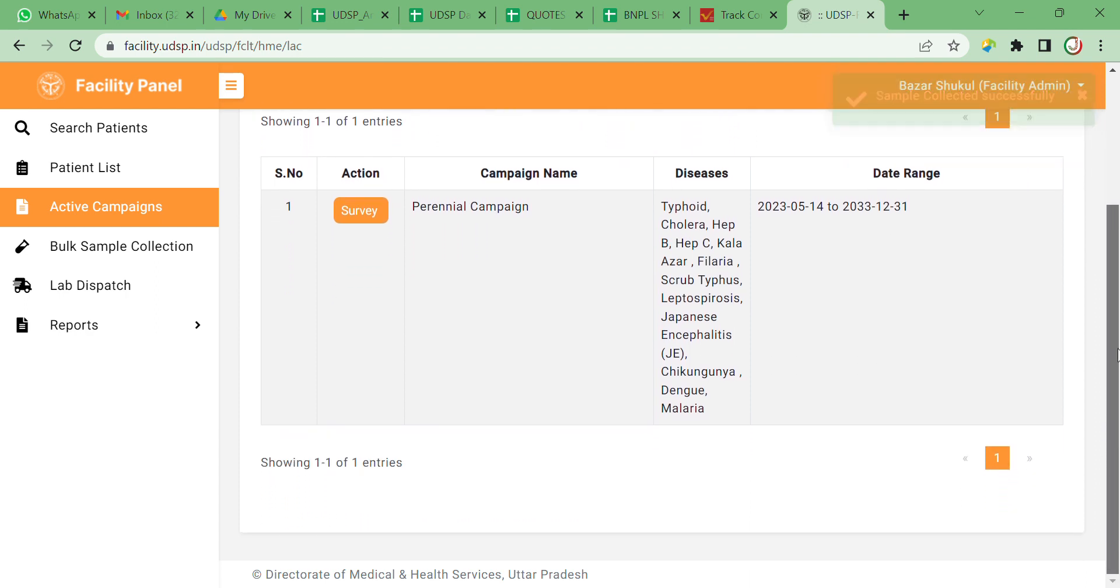
scroll(1116, 323, "up", 3)
left_click(87, 172)
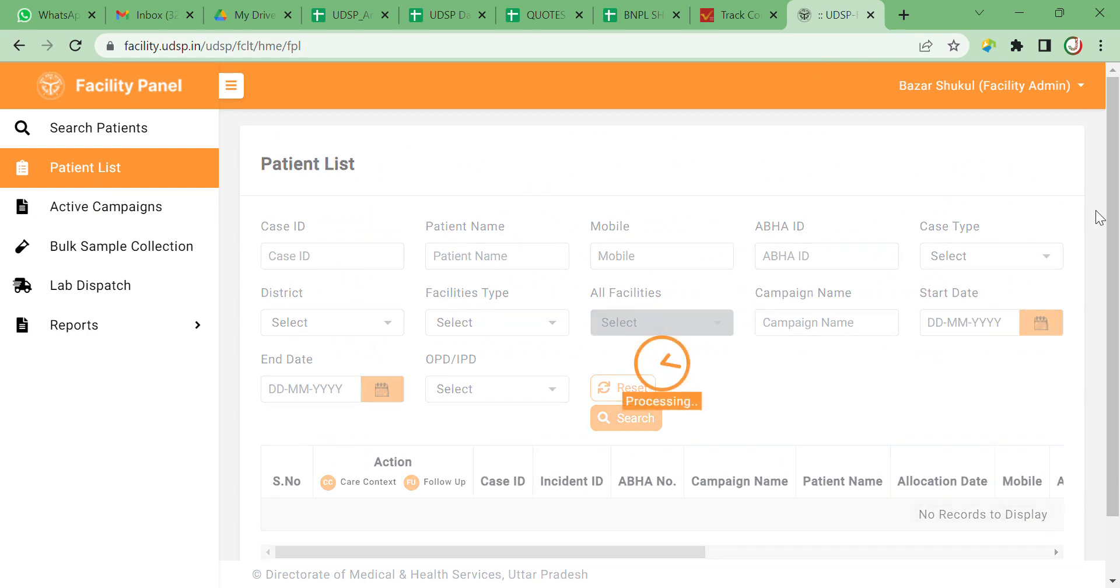
left_click_drag(1112, 195, 1116, 363)
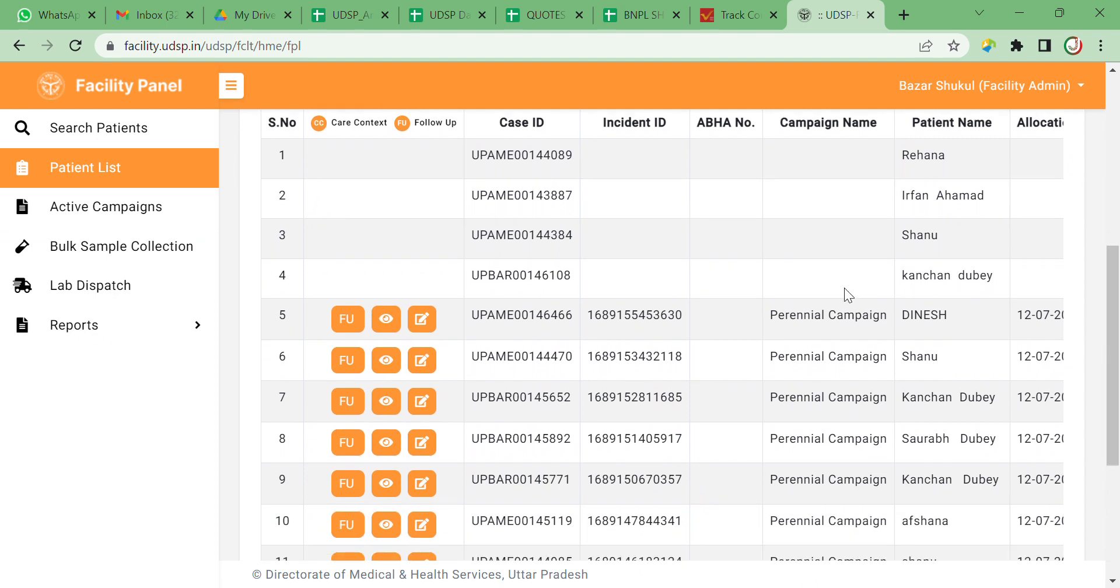
- Examine the outcome options available for the first Perennial Campaign patient in the list, and close the outcome update without submitting
left_click(422, 320)
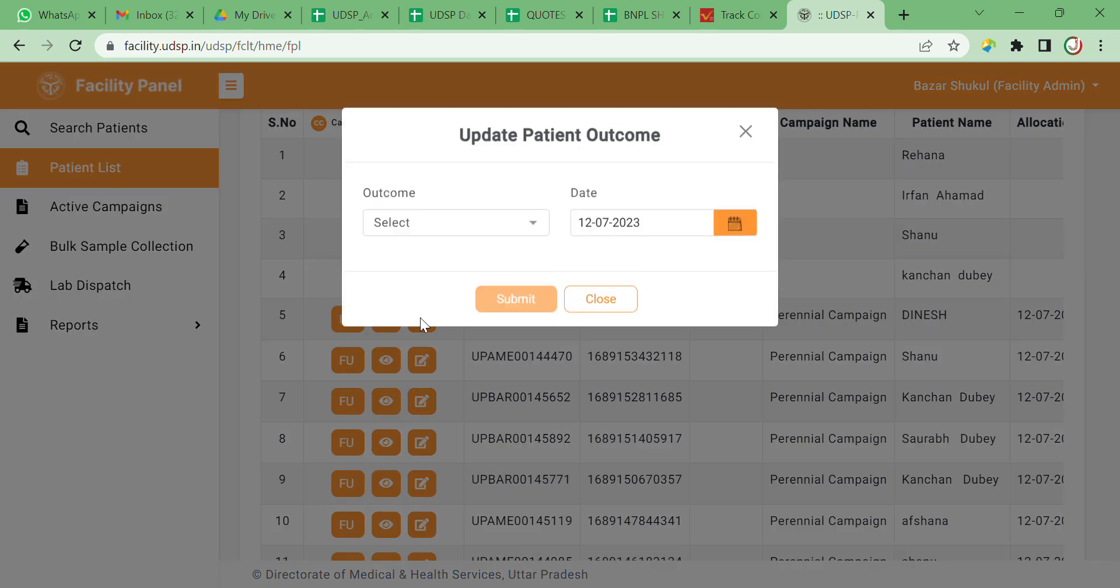
left_click(517, 236)
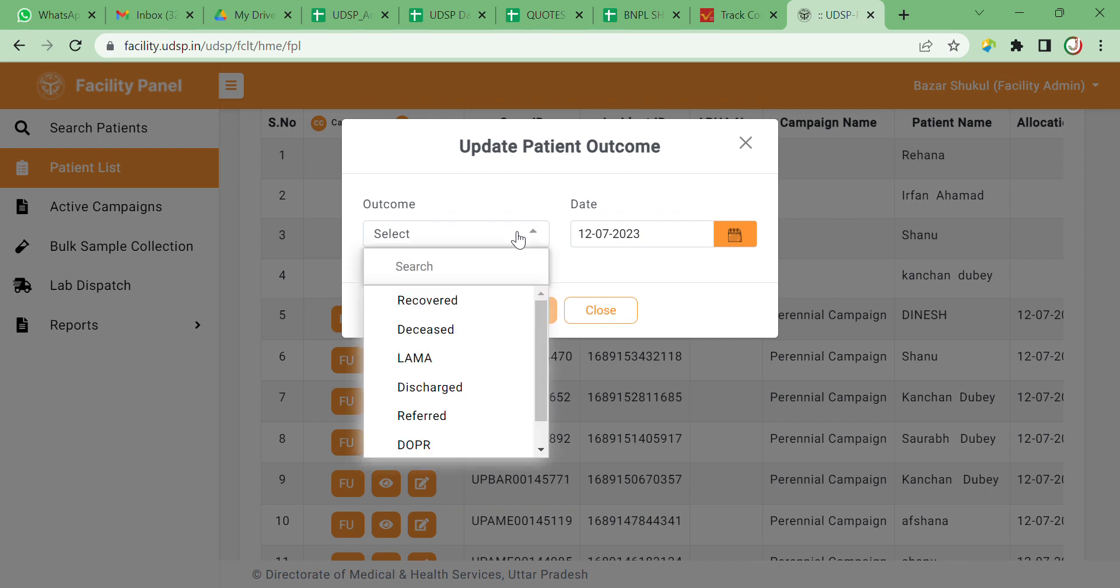
left_click_drag(544, 316, 539, 342)
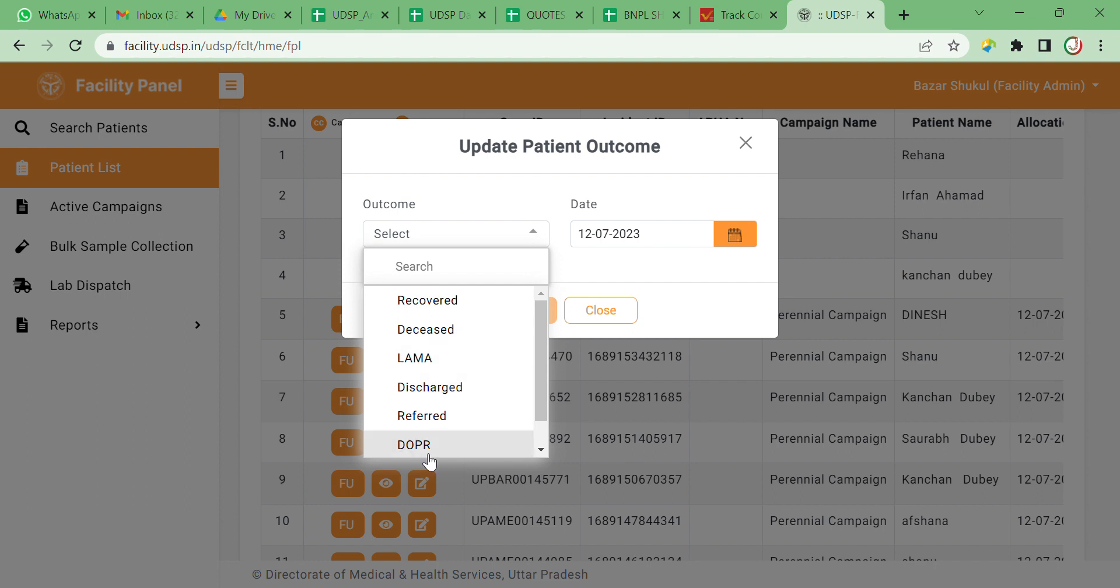
left_click_drag(539, 373, 541, 390)
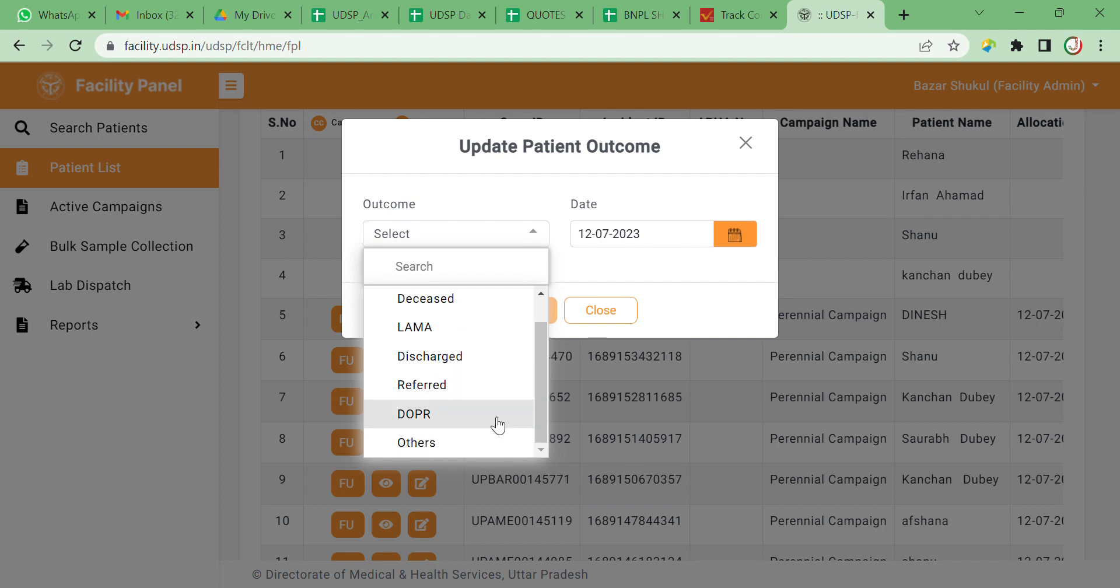
left_click(590, 267)
left_click(594, 316)
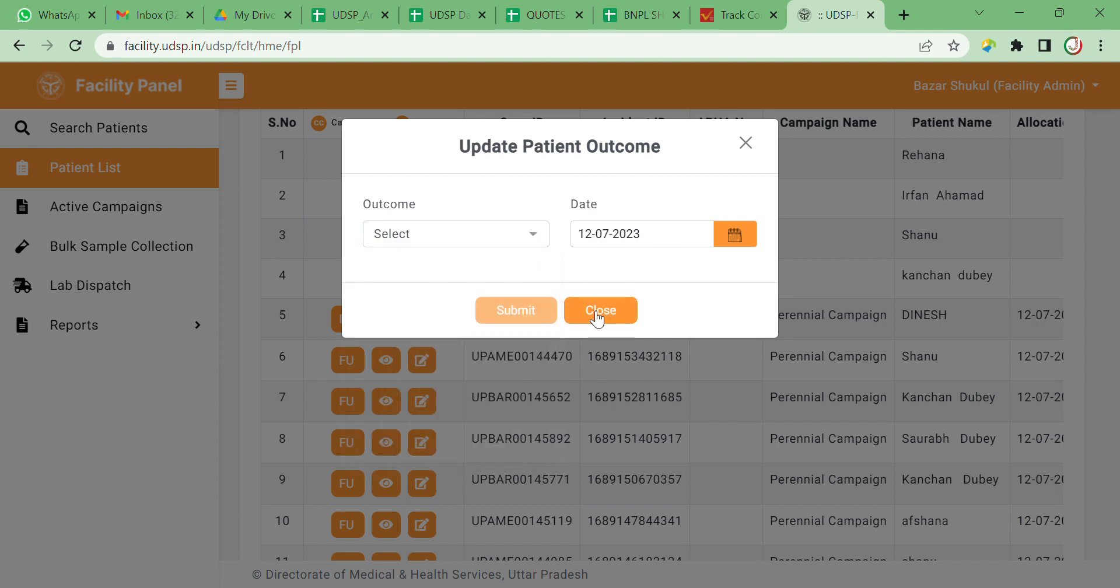